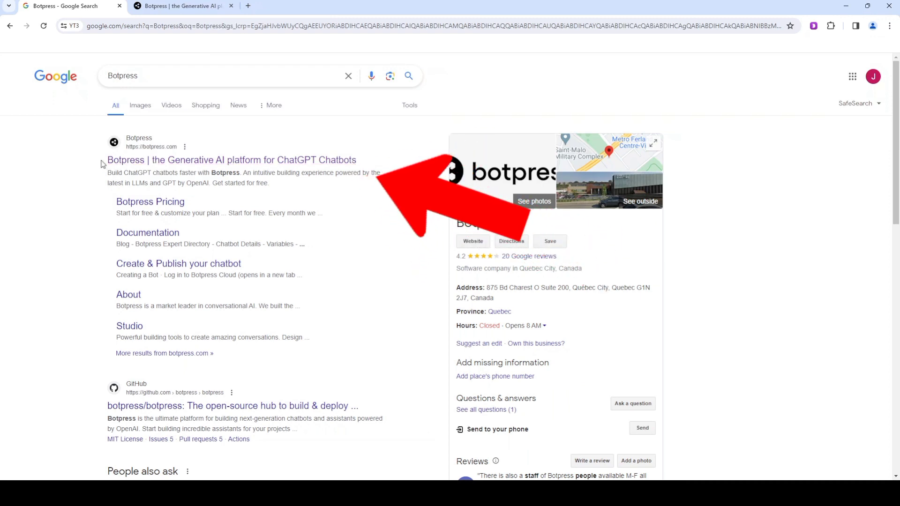
Open the official Botpress website from the search results, close the spare tab and dismiss the Google sign-in prompt.
left_click(185, 159)
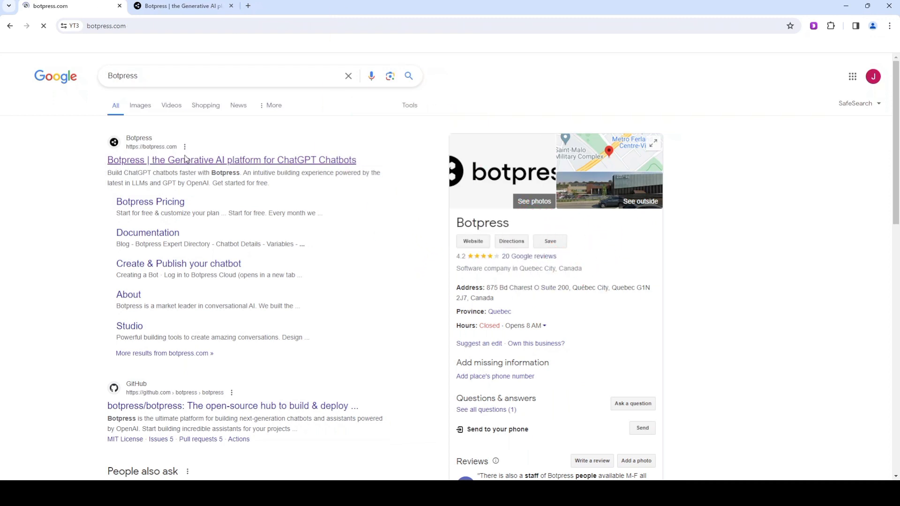
left_click(231, 6)
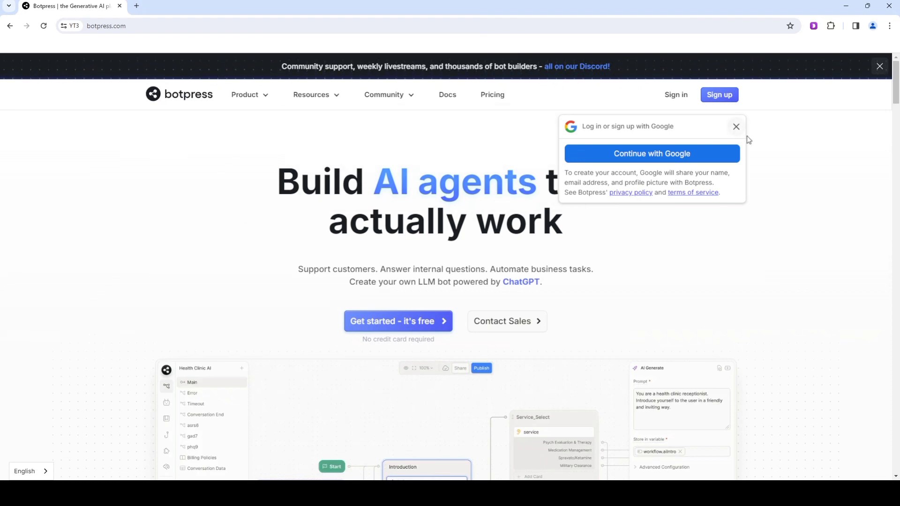
left_click(736, 127)
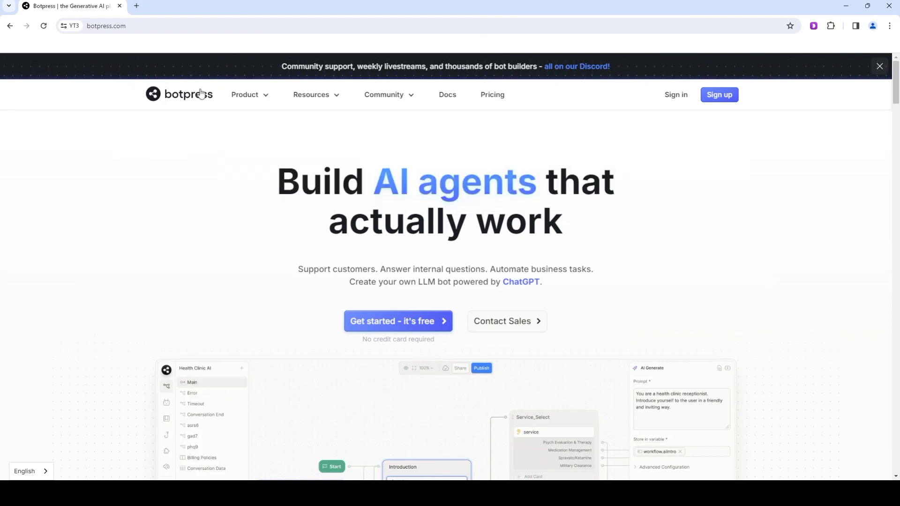
Look through the Botpress homepage, examining its product features and site navigation options.
scroll(190, 113, "down", 7)
scroll(191, 117, "up", 5)
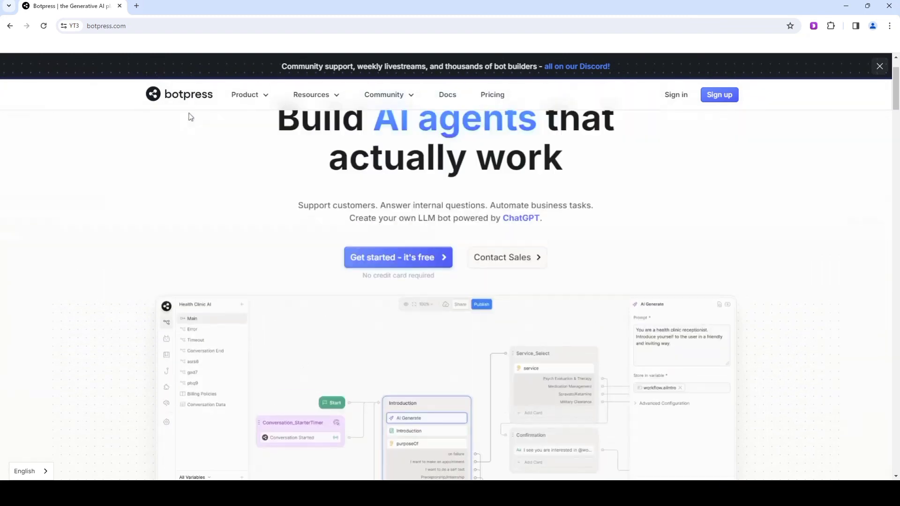
scroll(191, 116, "down", 7)
scroll(129, 154, "down", 5)
scroll(130, 159, "up", 5)
scroll(130, 160, "down", 6)
scroll(130, 160, "down", 13)
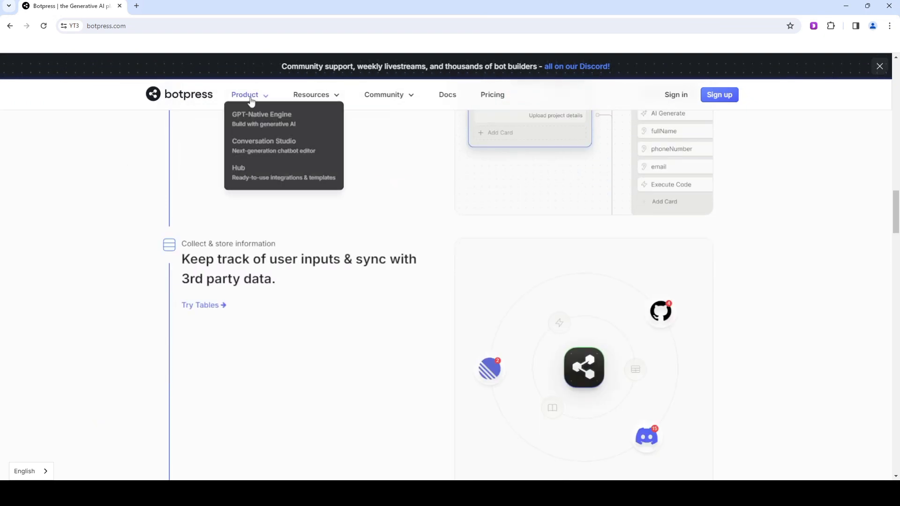
mouse_move(423, 104)
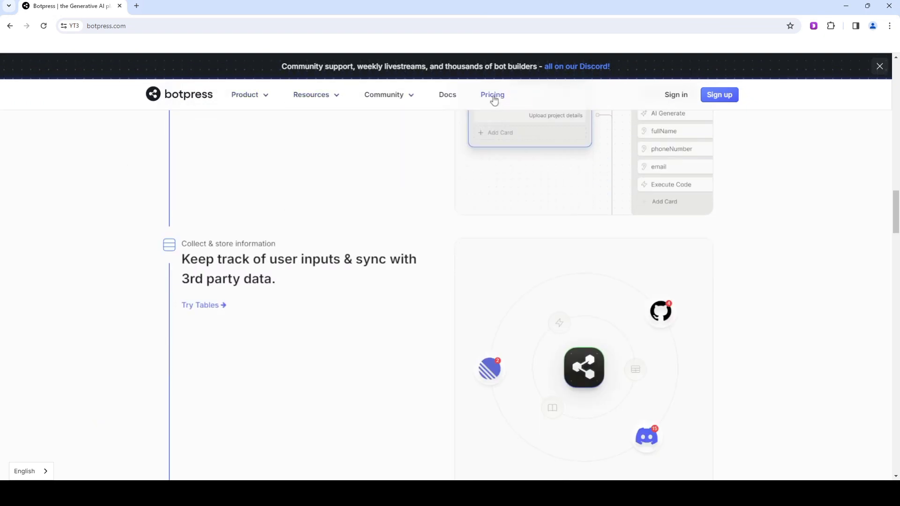
scroll(493, 110, "down", 5)
scroll(494, 207, "down", 5)
scroll(491, 233, "down", 15)
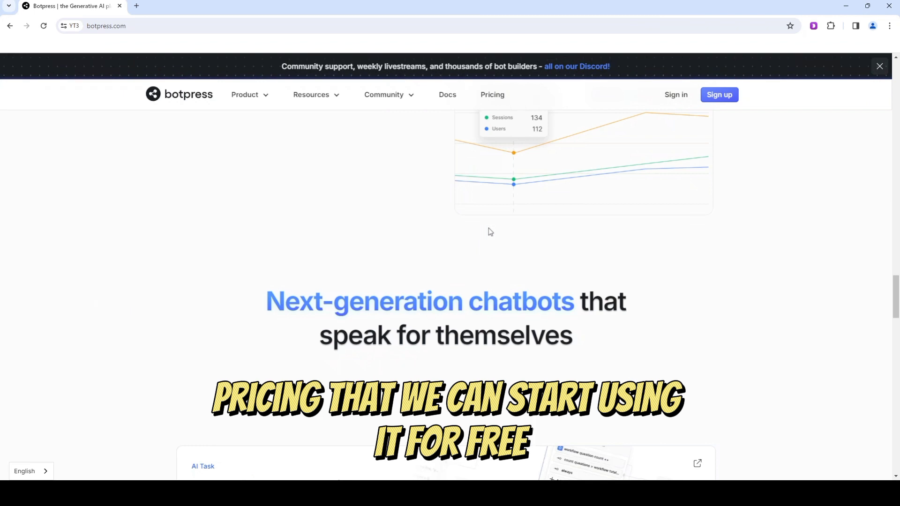
scroll(897, 381, "down", 2)
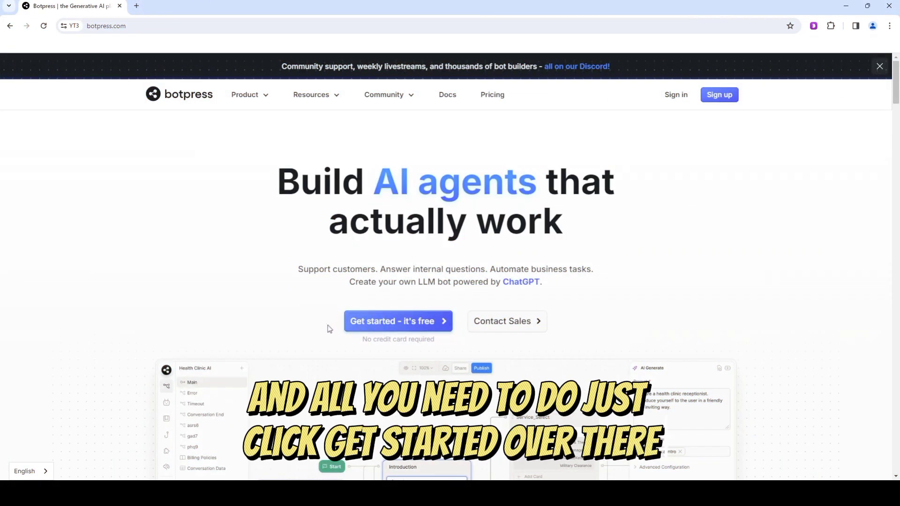
Get started for free and answer the onboarding survey with Myself, not a student, and a Personal project.
left_click(354, 321)
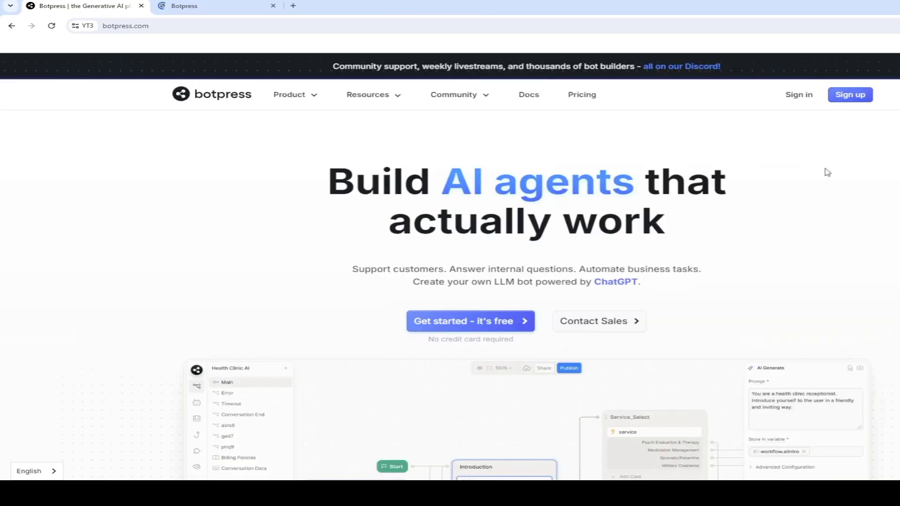
left_click(498, 326)
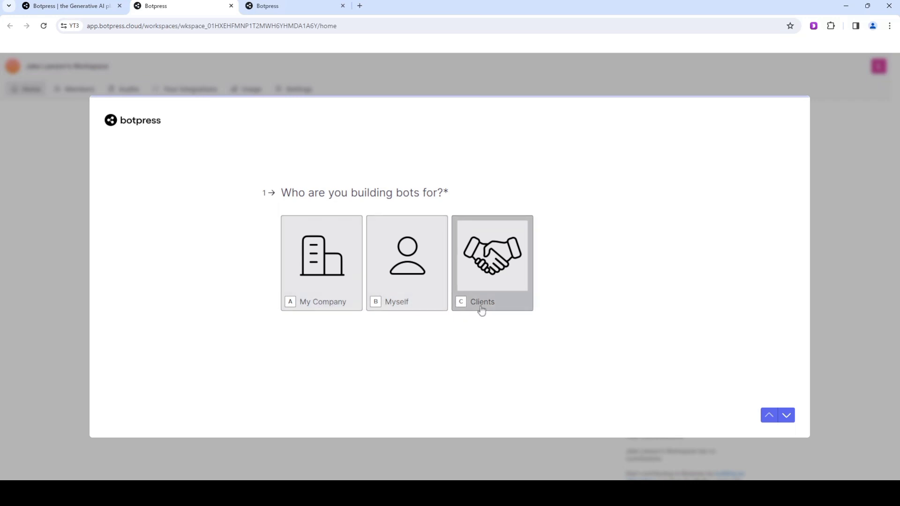
left_click(408, 283)
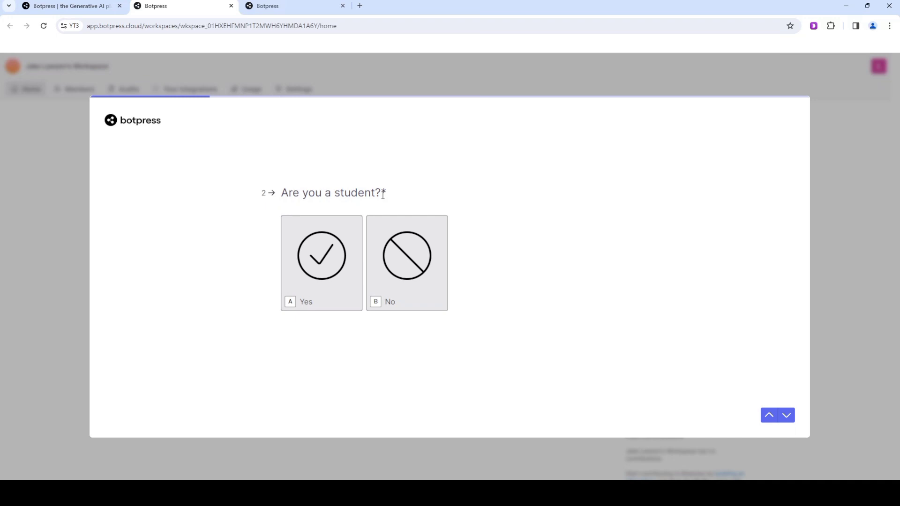
left_click(390, 300)
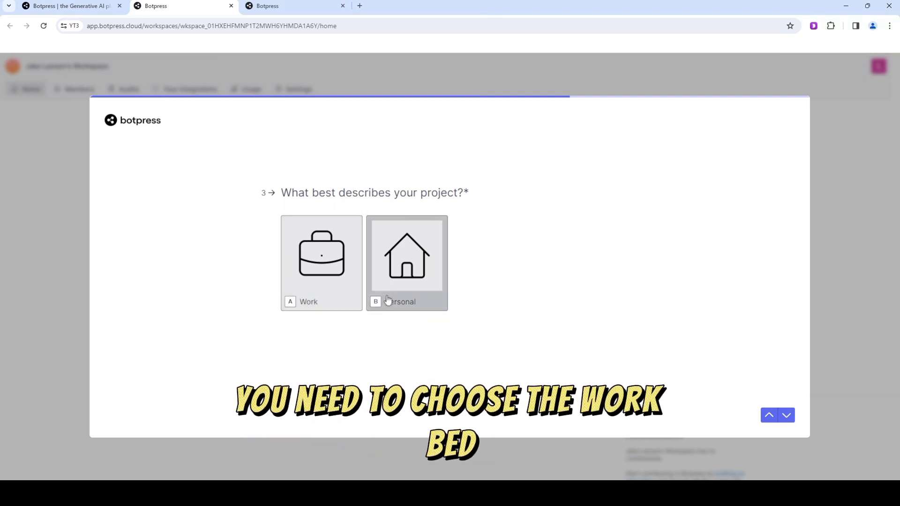
left_click(402, 300)
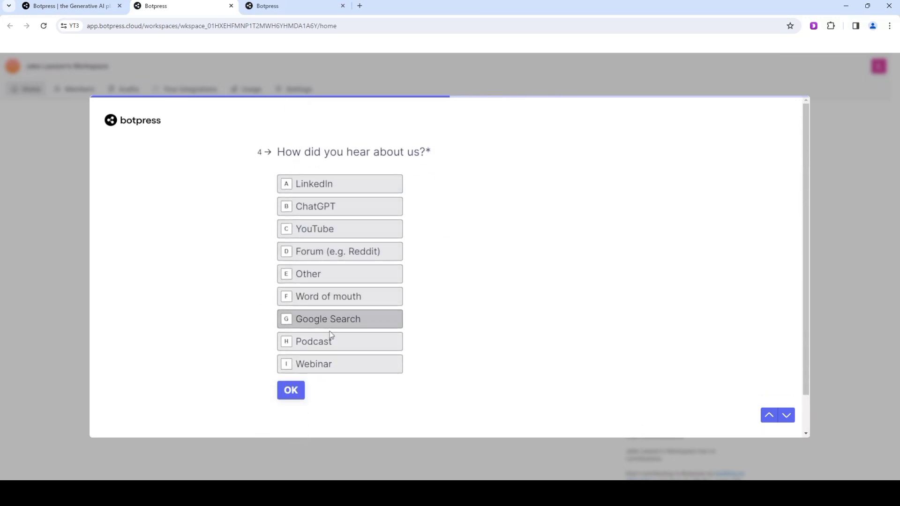
Complete the survey with YouTube as the referral source, zero coding experience and Customer support as the bot type, skipping the rest.
left_click(351, 231)
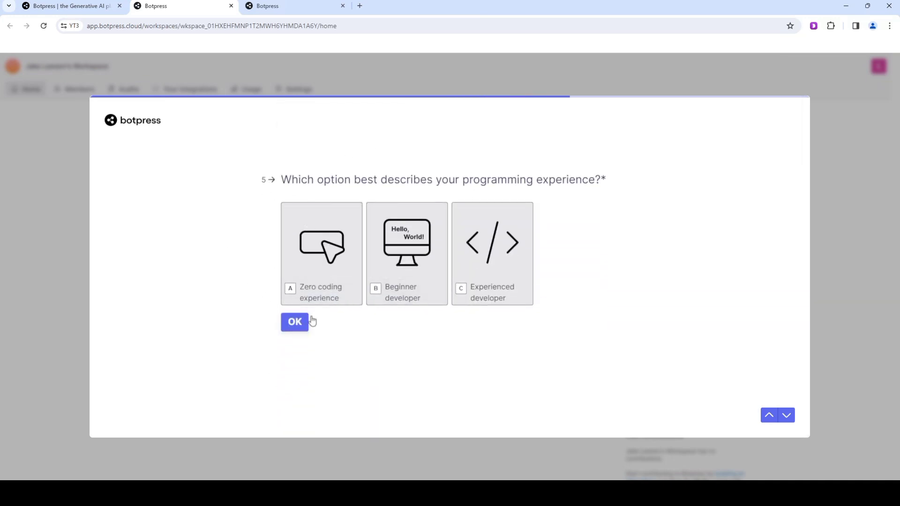
left_click(288, 241)
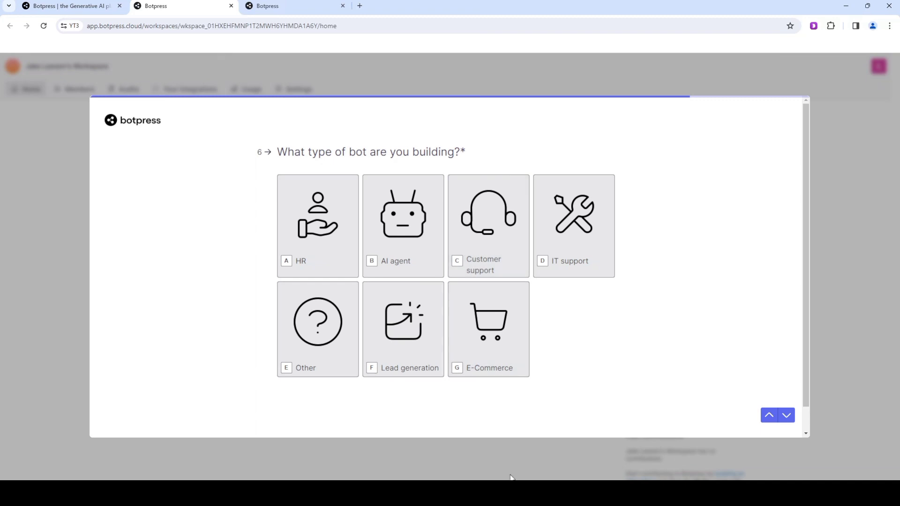
scroll(403, 311, "down", 2)
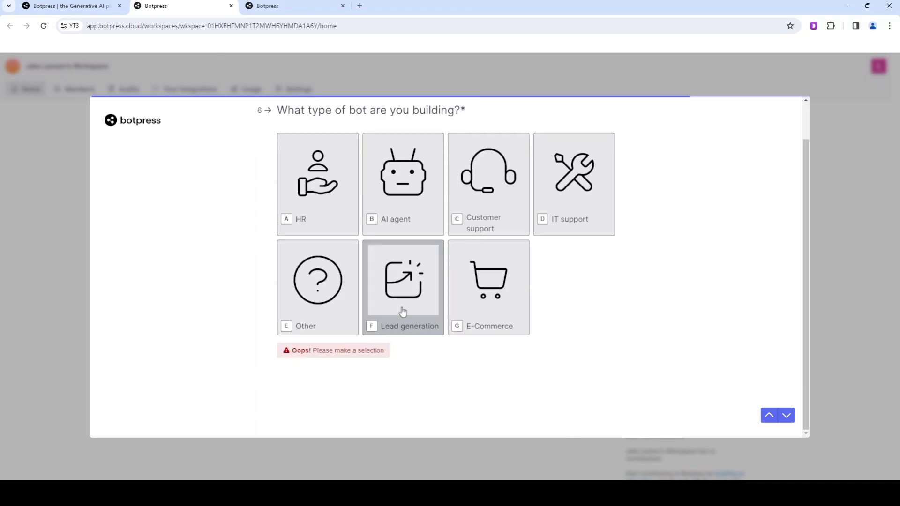
left_click(481, 198)
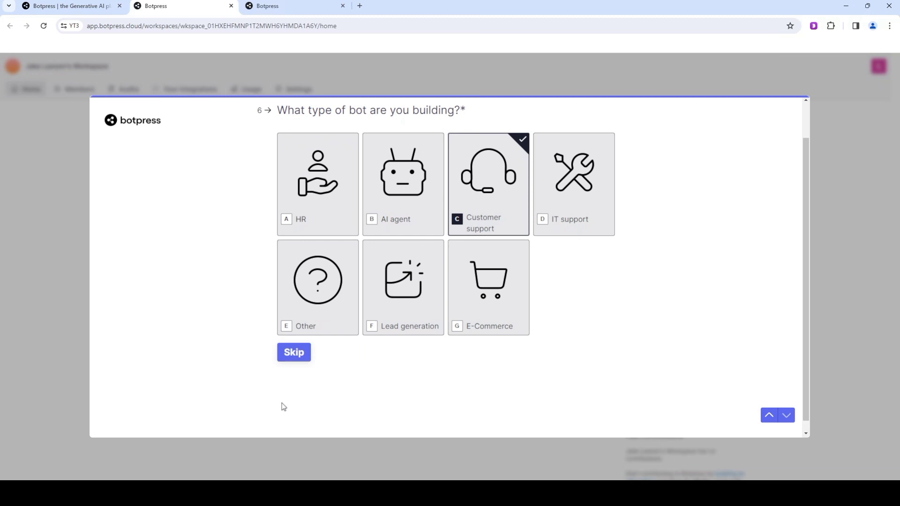
left_click(300, 342)
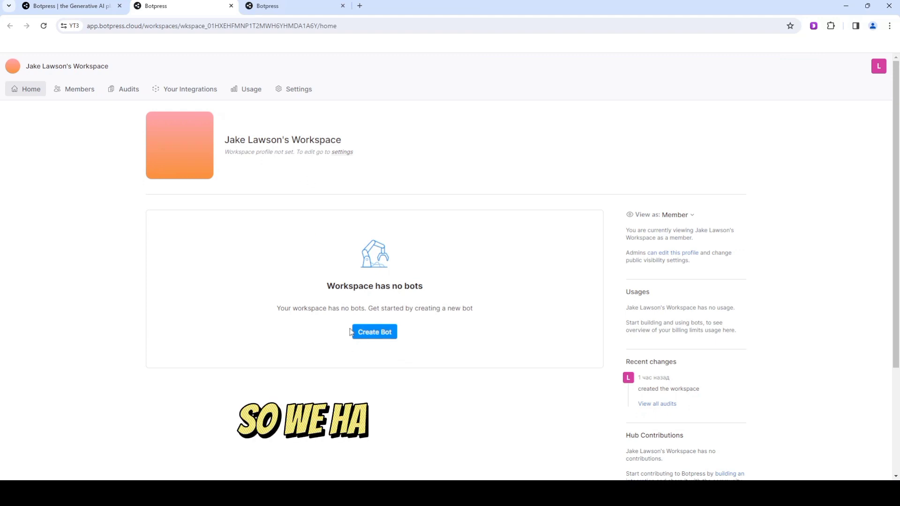
Shorten the display name in the workspace settings by removing the word "Workspace", and save it.
scroll(257, 261, "down", 3)
scroll(258, 261, "up", 3)
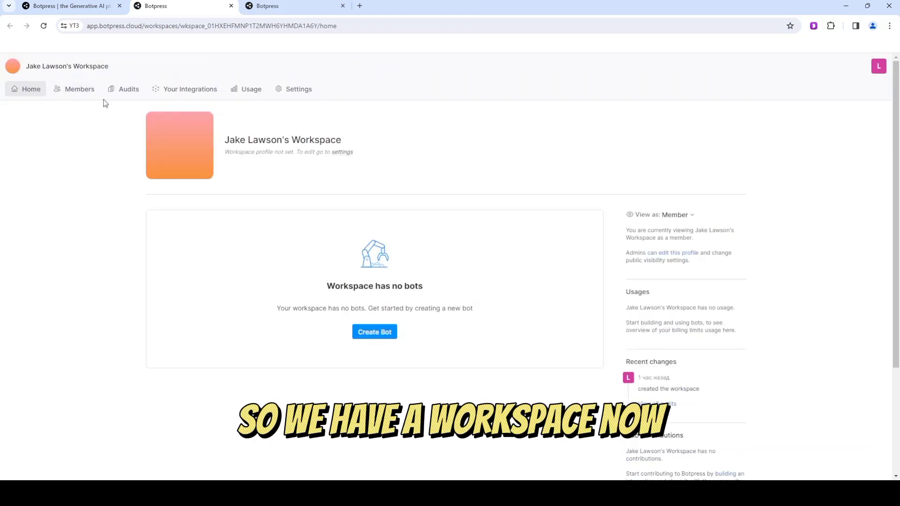
scroll(747, 217, "down", 3)
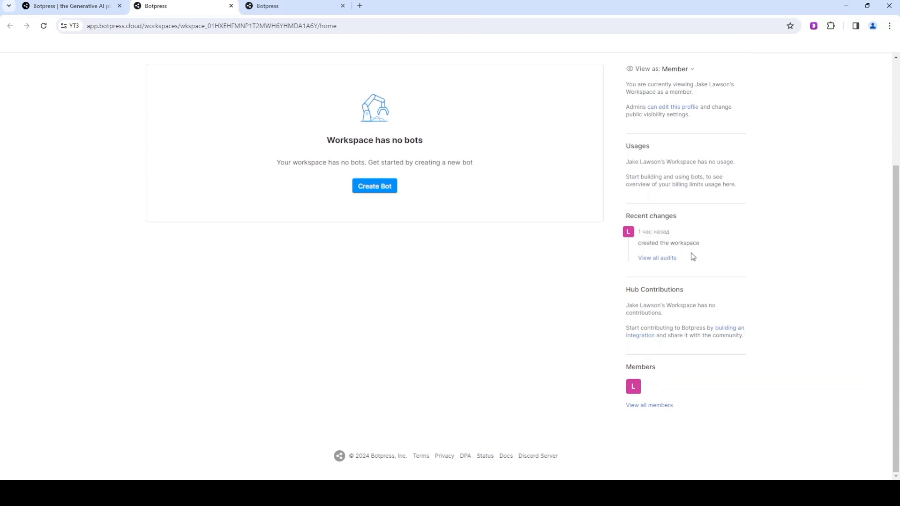
scroll(528, 244, "up", 3)
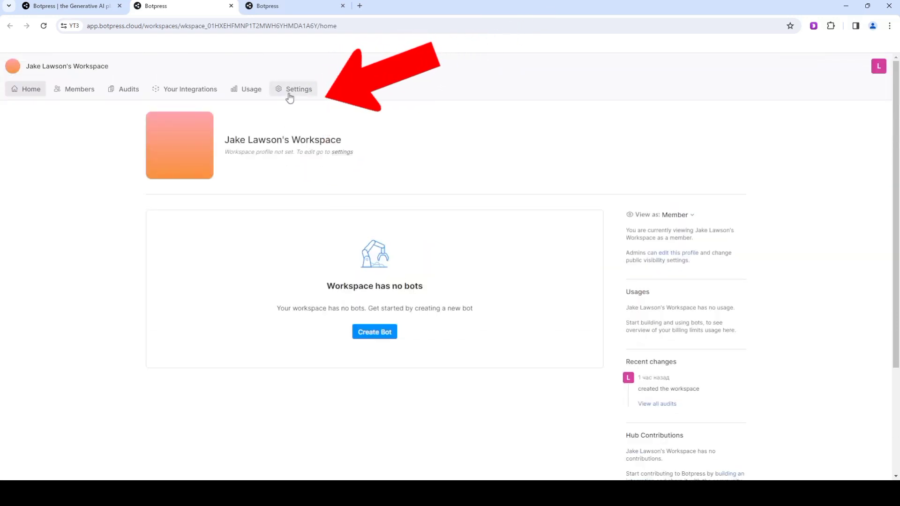
left_click(289, 94)
left_click(388, 162)
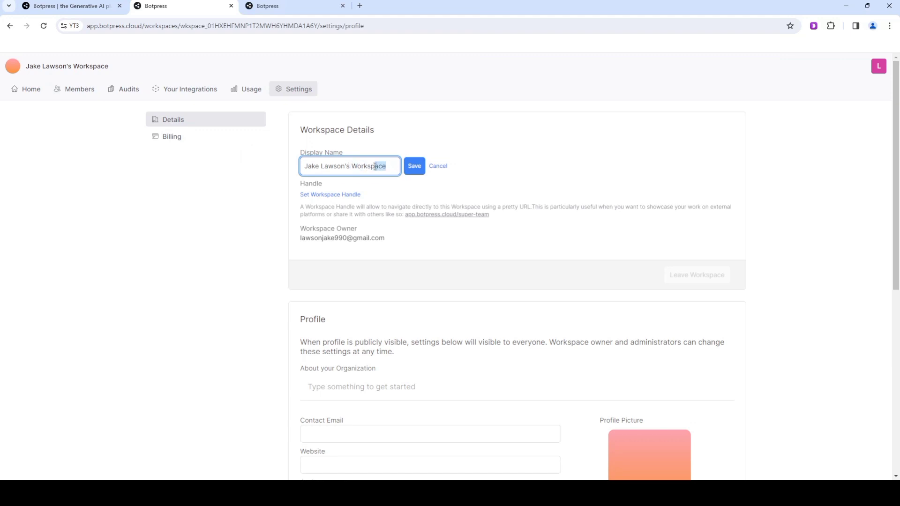
left_click(413, 167)
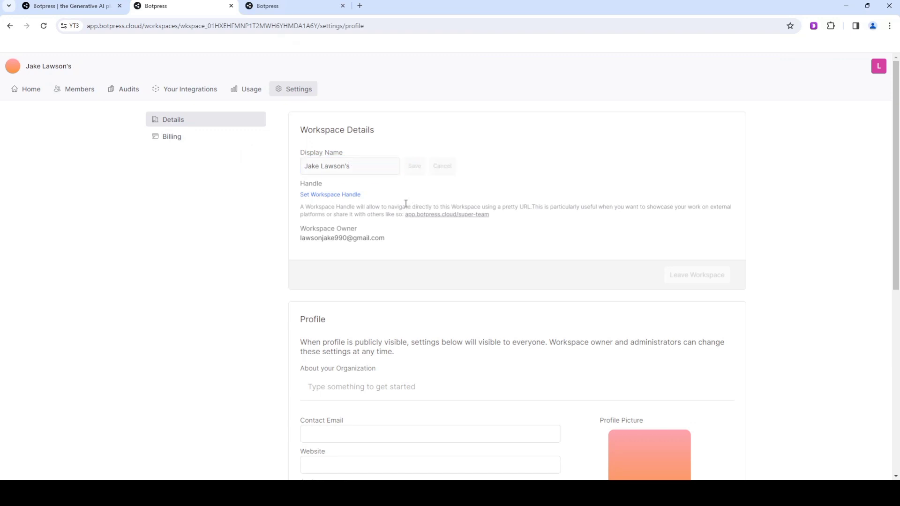
Examine the workspace profile settings, including the contact email, website, social account links, profile picture and public visibility.
scroll(404, 208, "down", 4)
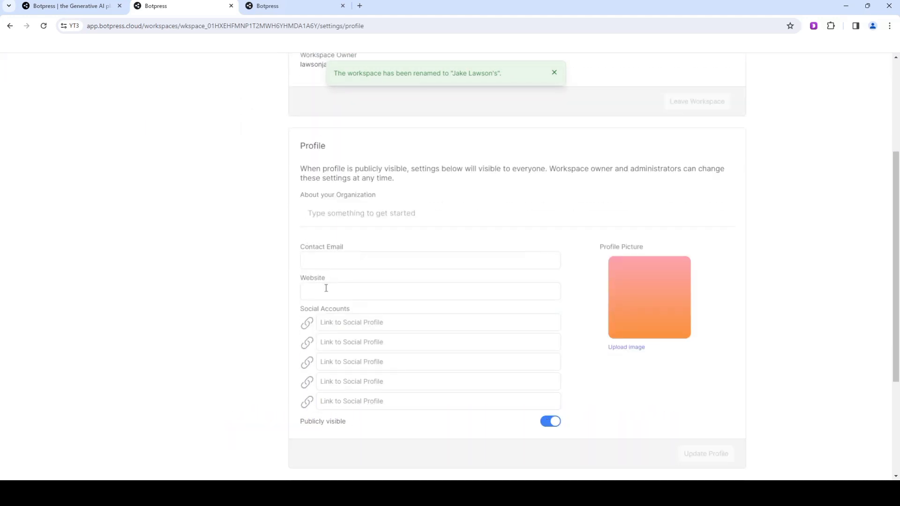
scroll(385, 315, "down", 2)
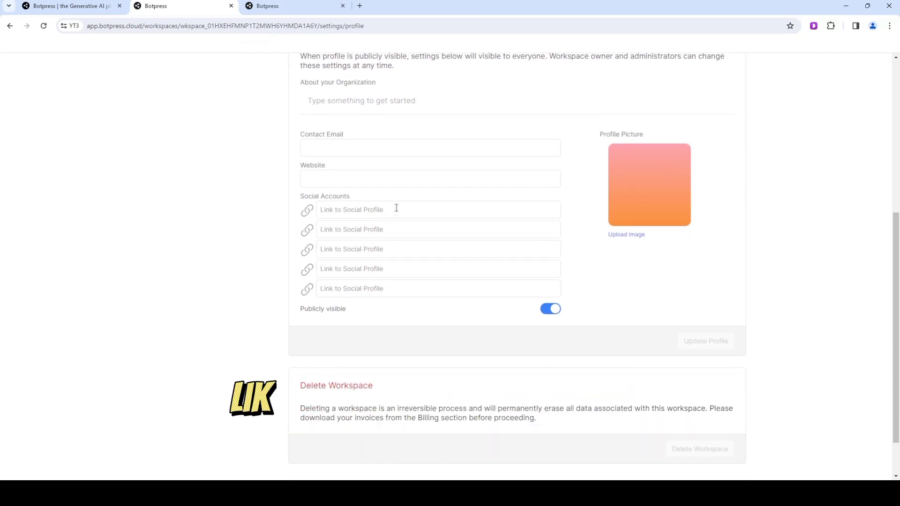
left_click(355, 211)
left_click(358, 195)
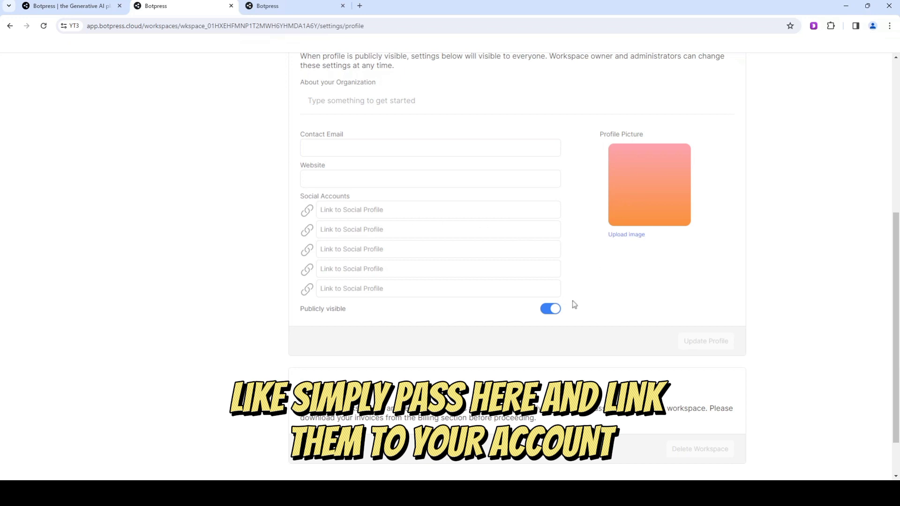
scroll(525, 271, "up", 2)
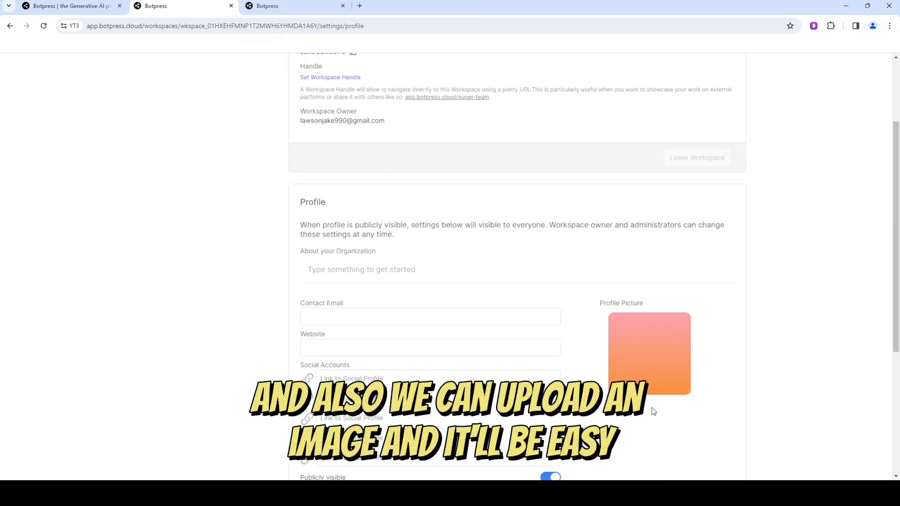
scroll(559, 324, "up", 2)
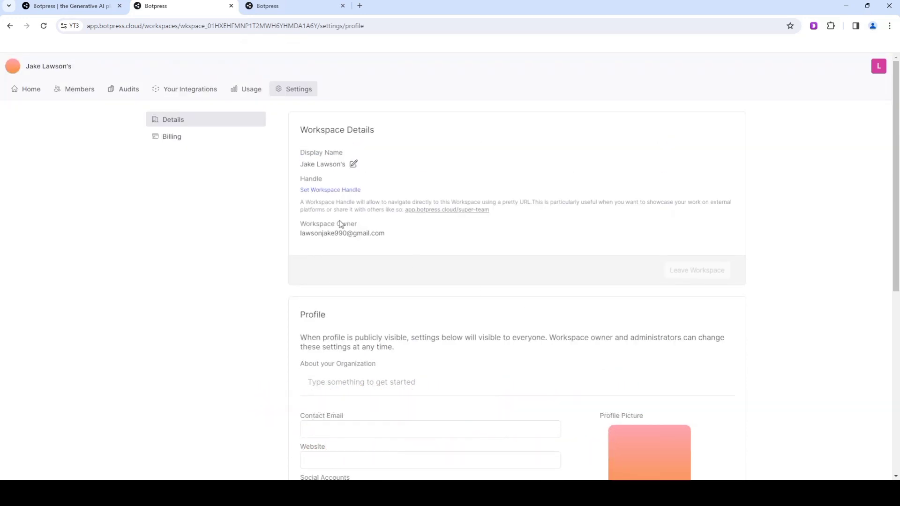
Open the workspace billing settings and examine what the current Pay-as-you-go plan includes.
left_click(176, 137)
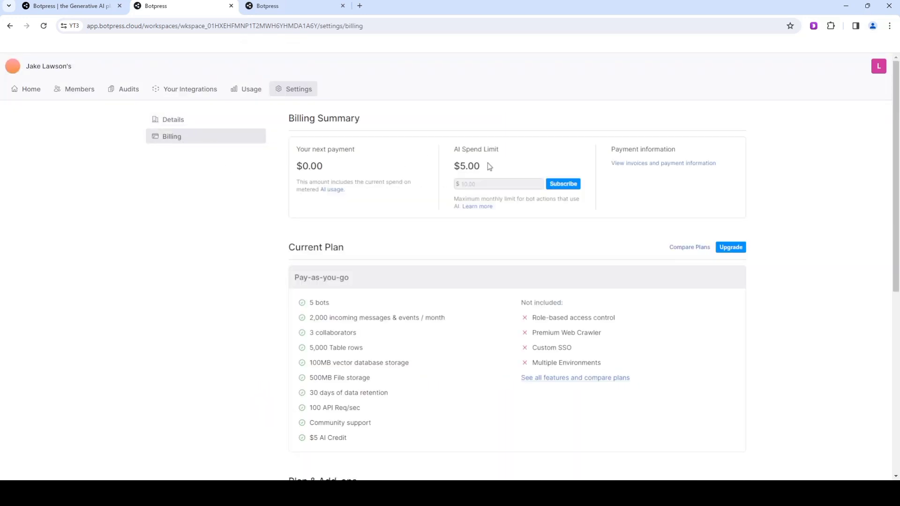
scroll(377, 191, "down", 1)
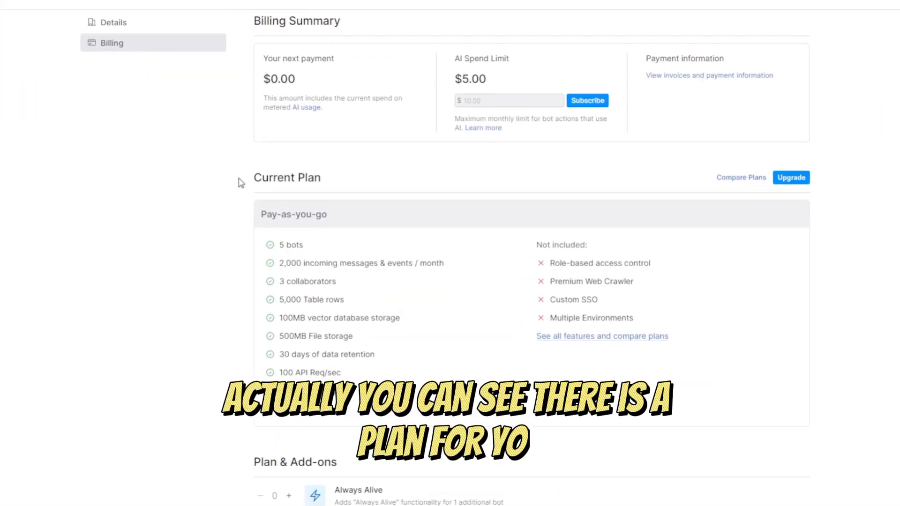
scroll(242, 209, "down", 2)
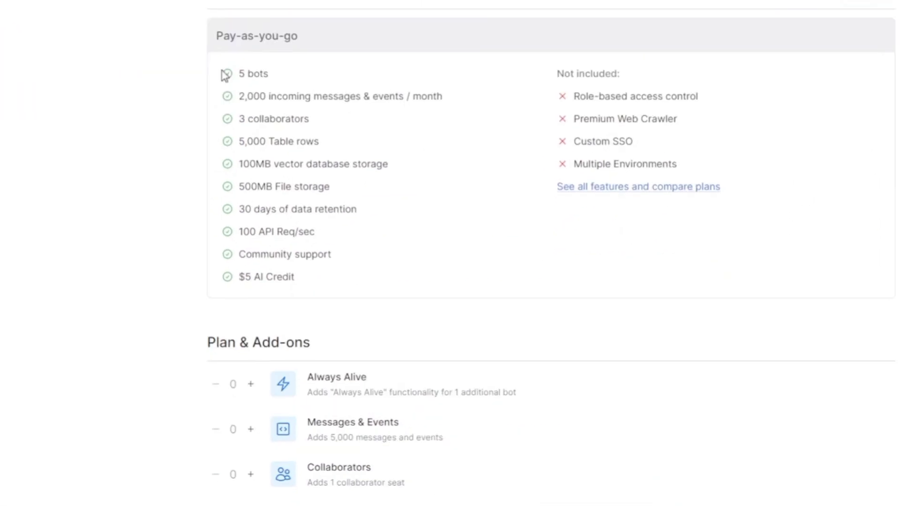
left_click_drag(240, 58, 306, 45)
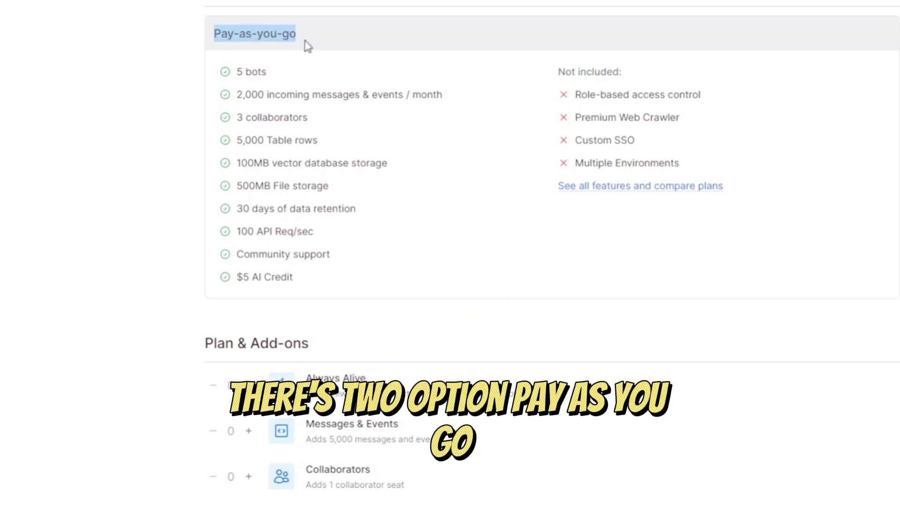
left_click_drag(226, 72, 345, 281)
scroll(350, 231, "up", 5)
scroll(349, 231, "down", 7)
scroll(353, 231, "up", 5)
scroll(353, 231, "up", 2)
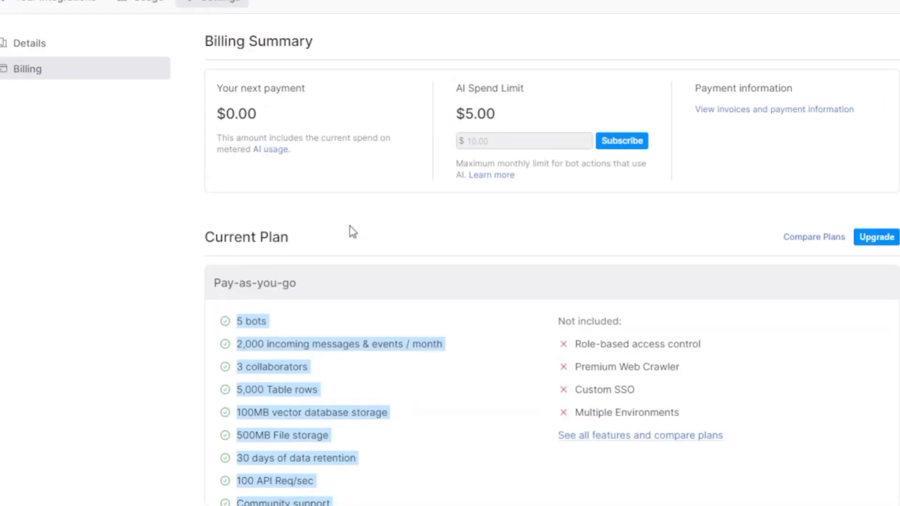
Examine the available plan add-ons and the billing summary.
scroll(353, 231, "down", 5)
left_click(352, 231)
scroll(352, 231, "down", 3)
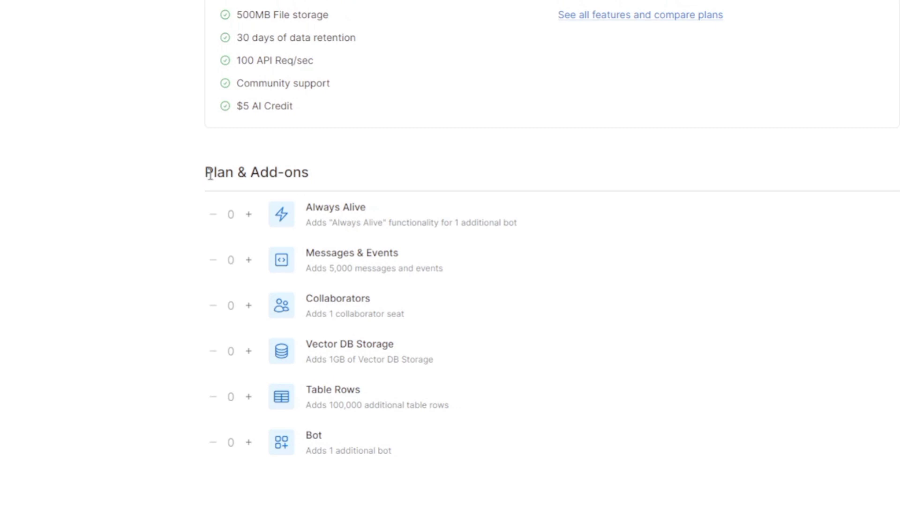
scroll(510, 366, "up", 8)
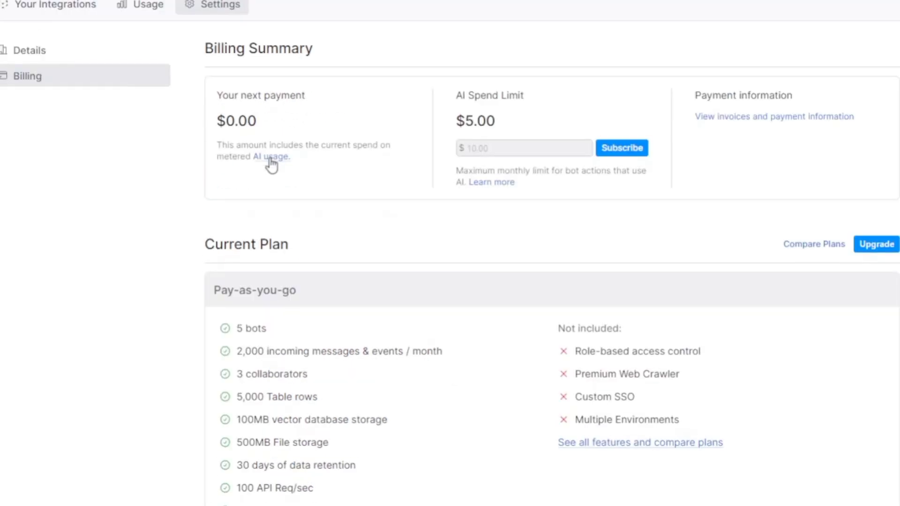
Open the upgrade options and compare what the Community and Team pricing plans include.
scroll(283, 163, "down", 8)
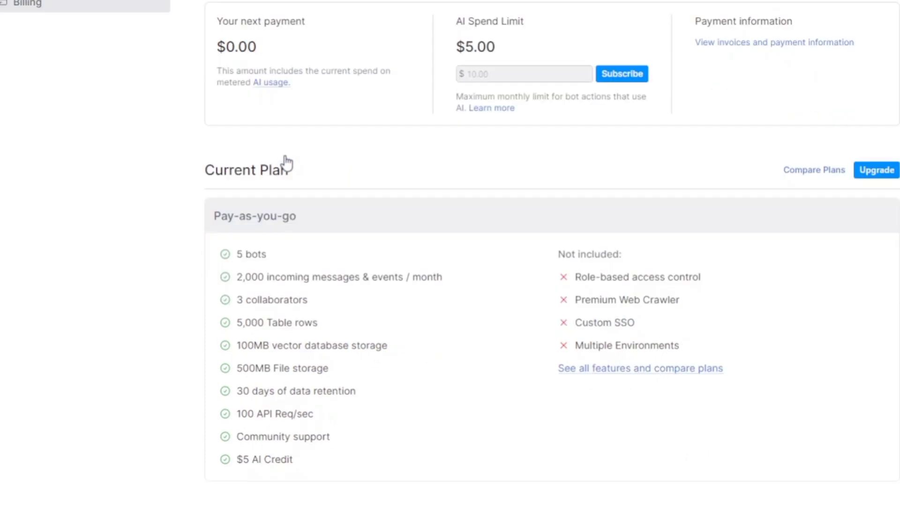
scroll(284, 163, "up", 8)
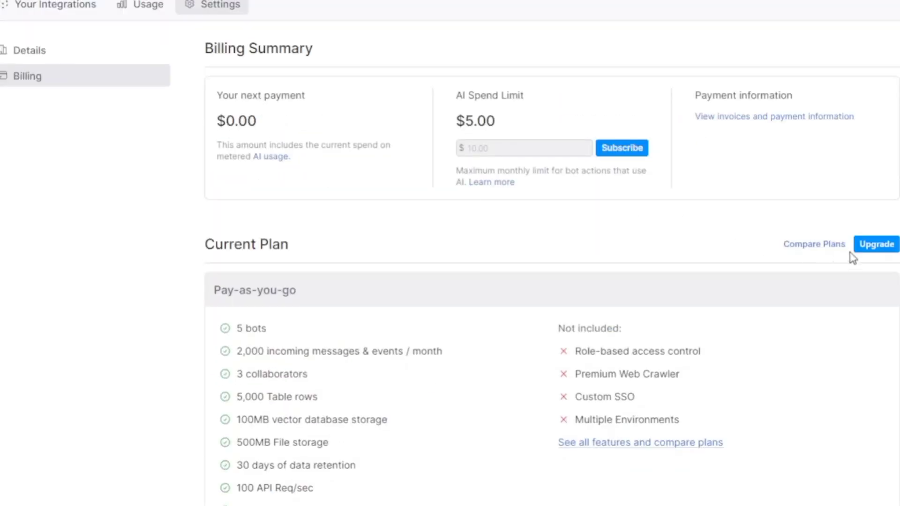
left_click(872, 244)
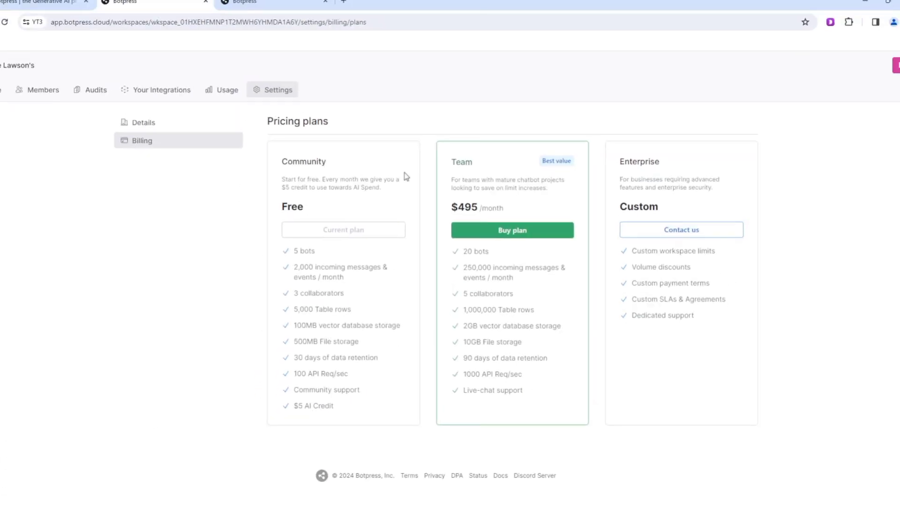
left_click_drag(305, 162, 332, 166)
left_click(332, 166)
left_click_drag(450, 163, 565, 390)
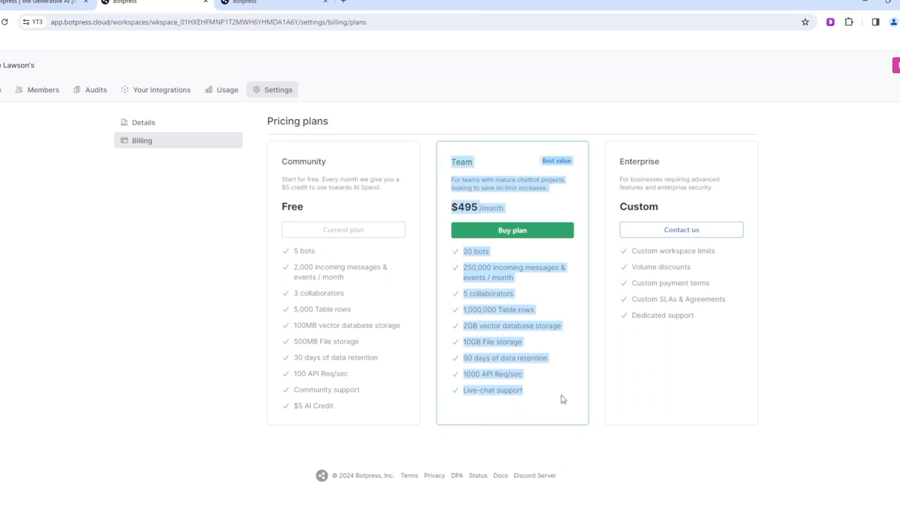
Examine the Team plan's limits, especially its file storage and its monthly incoming messages and events.
left_click_drag(463, 342, 470, 343)
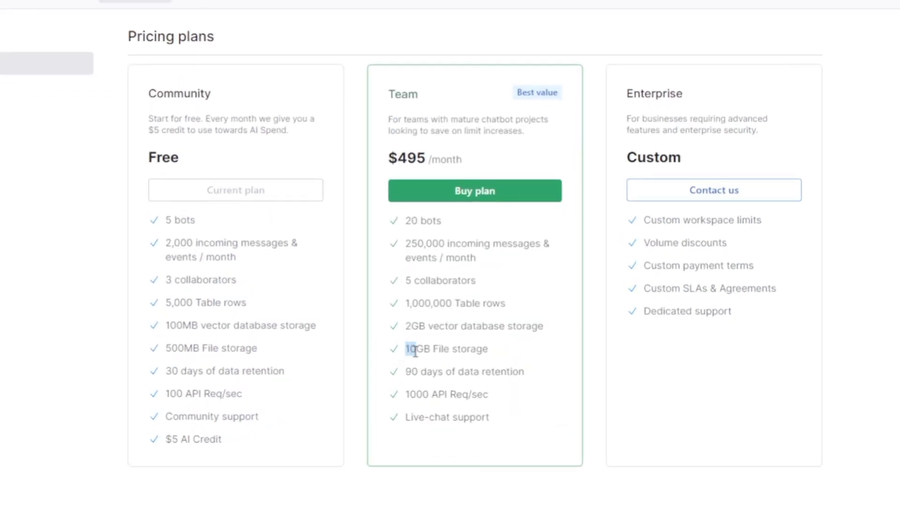
left_click_drag(415, 351, 501, 354)
left_click(498, 362)
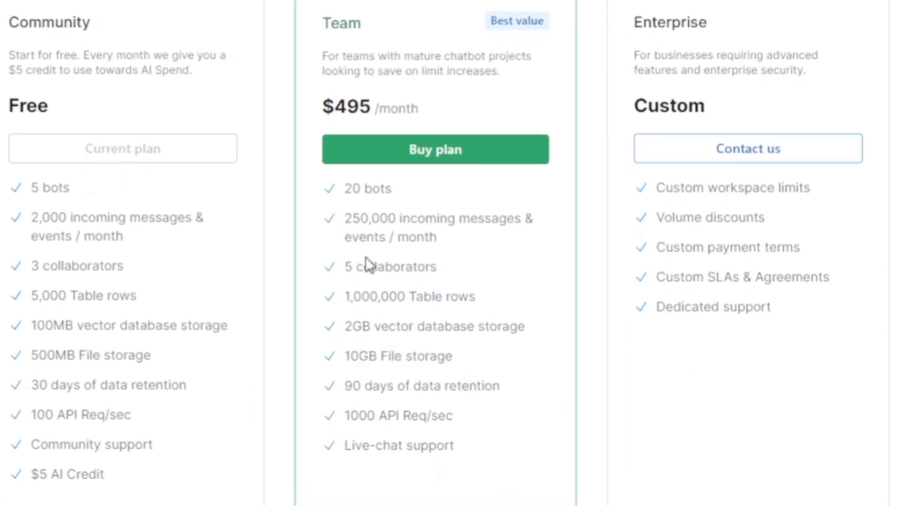
left_click_drag(345, 219, 370, 218)
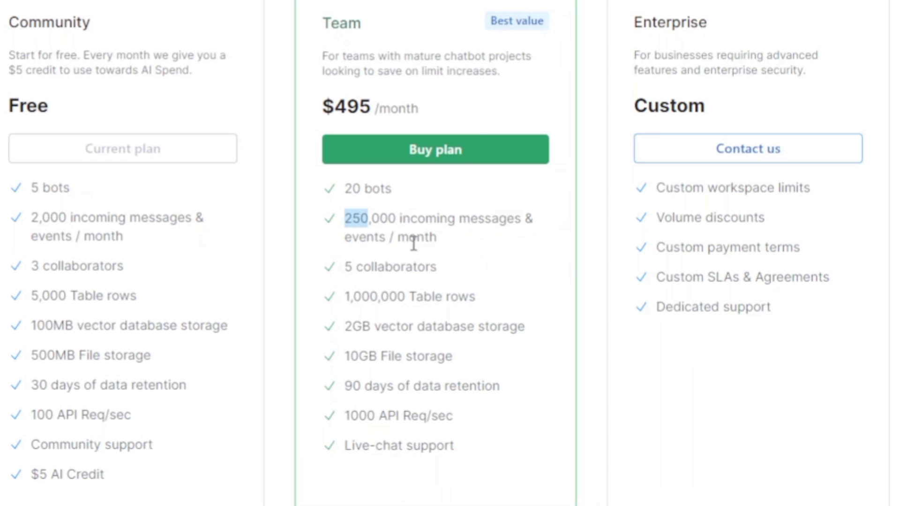
left_click(438, 241)
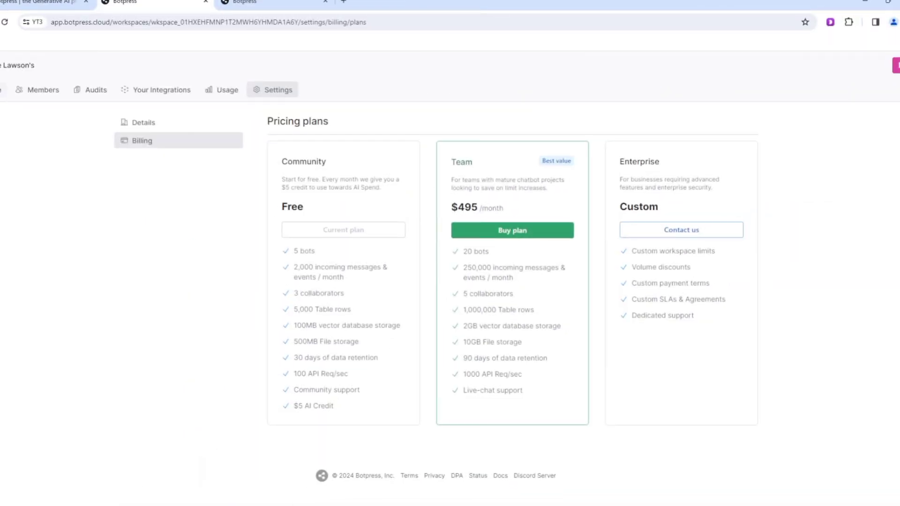
Return to the workspace home page and create a new bot.
left_click(1, 90)
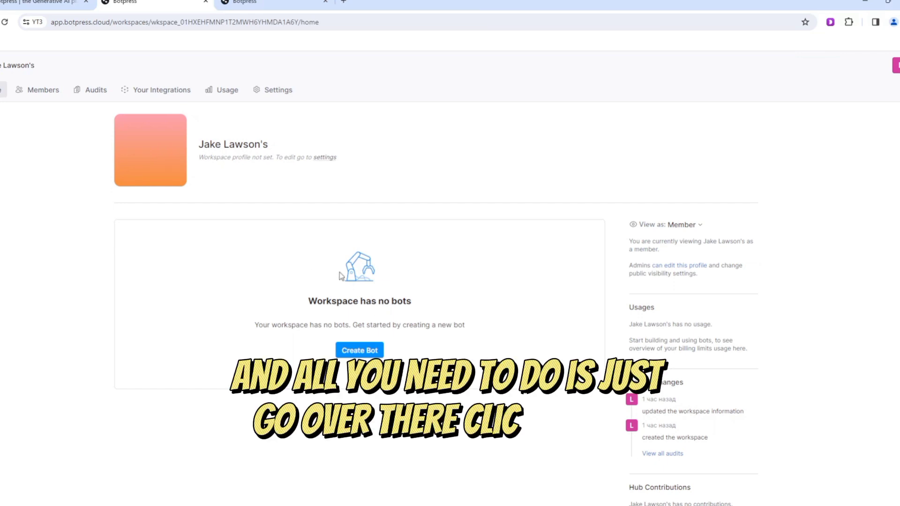
scroll(227, 315, "down", 3)
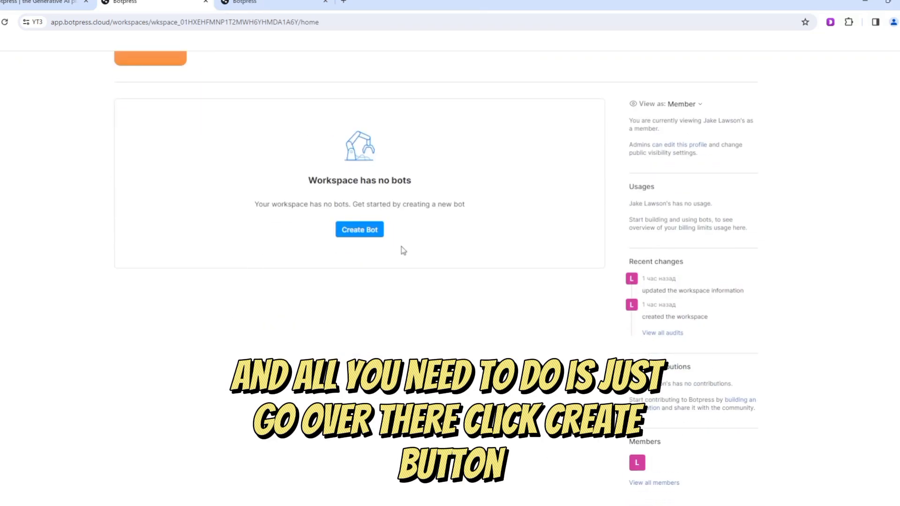
left_click(363, 233)
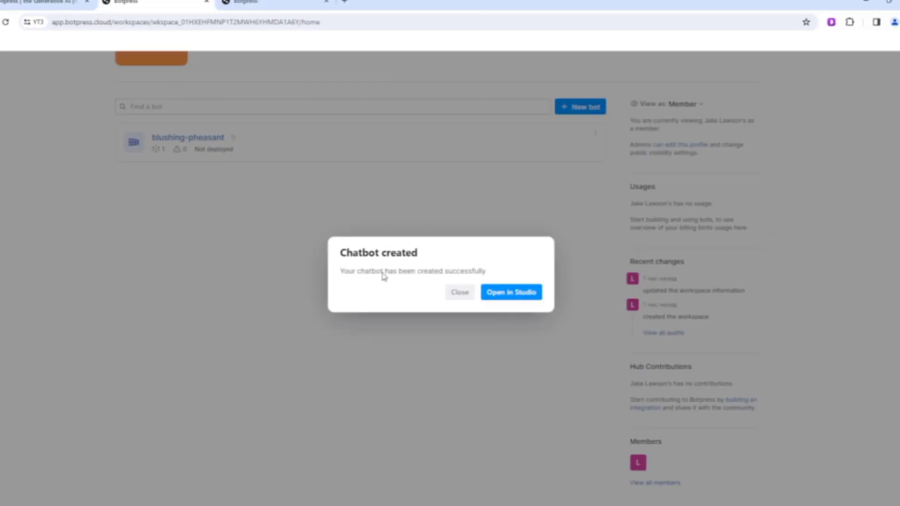
left_click_drag(365, 255, 504, 274)
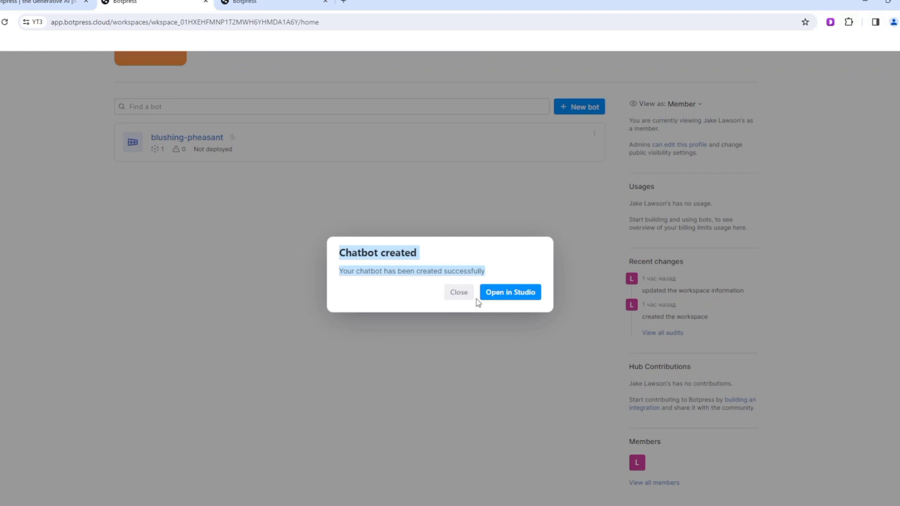
Open the new chatbot in Studio and start it from the Learn Botpress template.
left_click(537, 294)
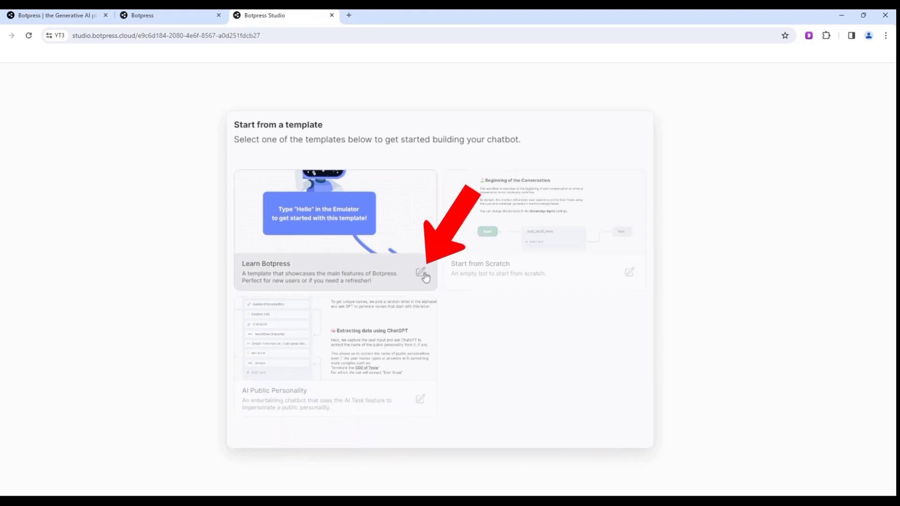
left_click(355, 218)
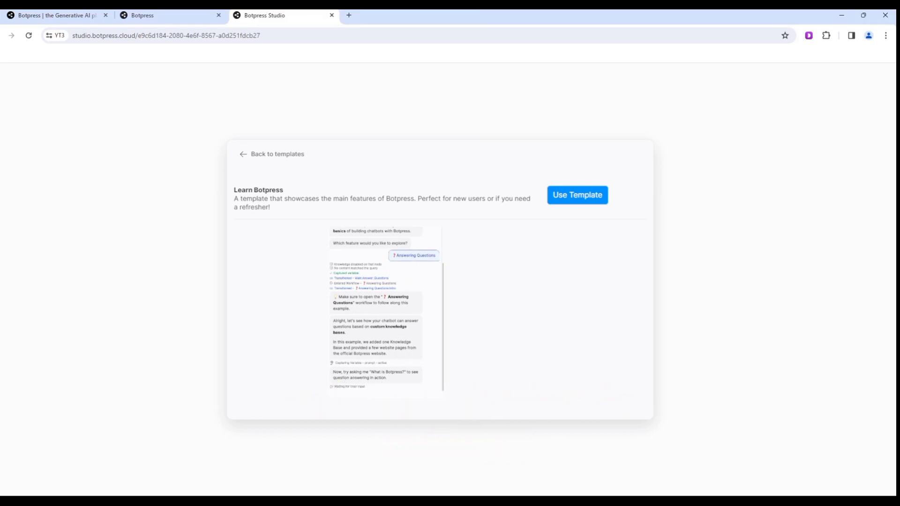
left_click(567, 199)
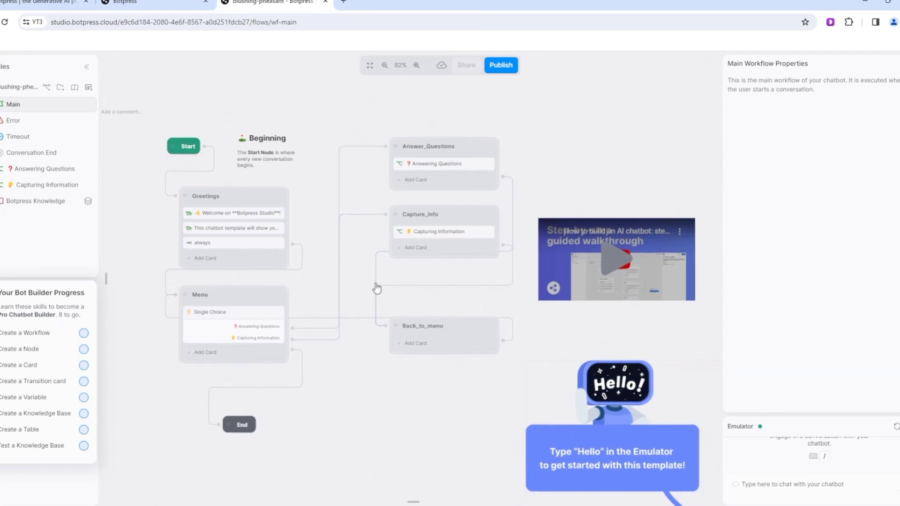
Examine the Main workflow's nodes and the embedded guided walkthrough video on the canvas.
left_click_drag(552, 153, 518, 136)
scroll(515, 133, "up", 2)
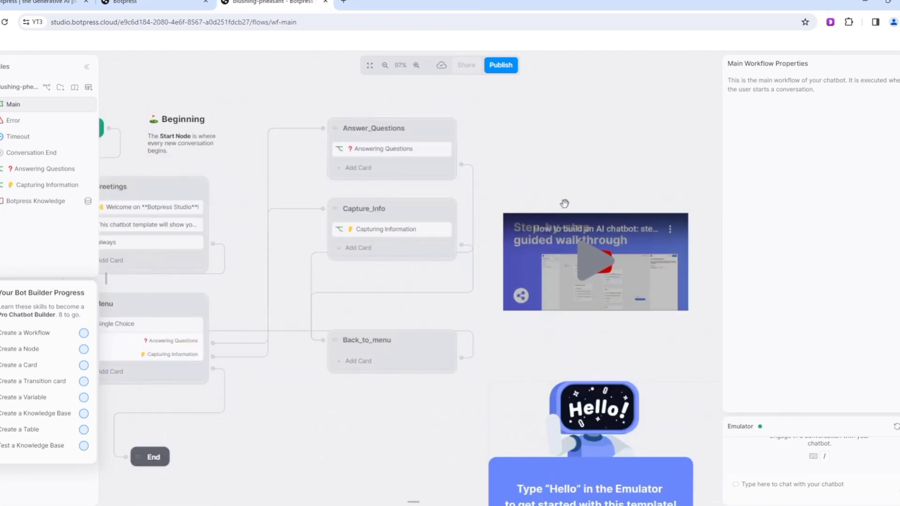
right_click(548, 235)
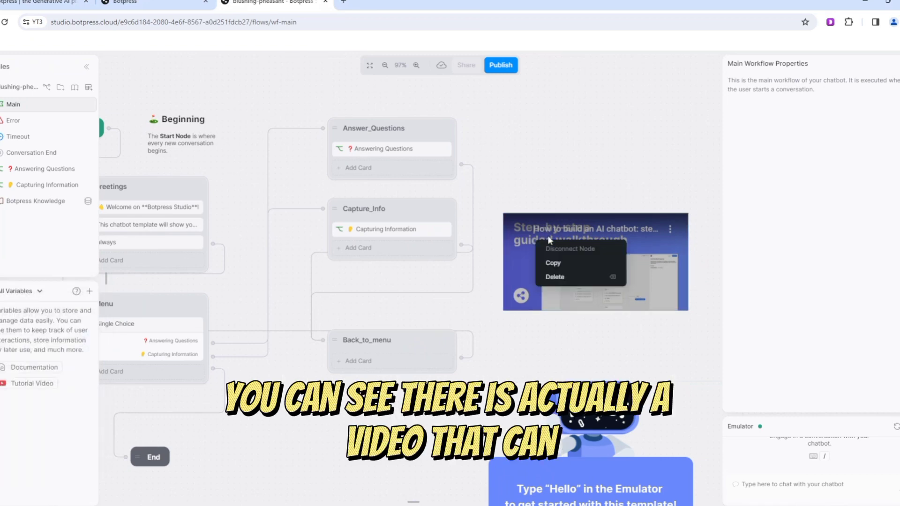
left_click(603, 197)
scroll(603, 266, "down", 2)
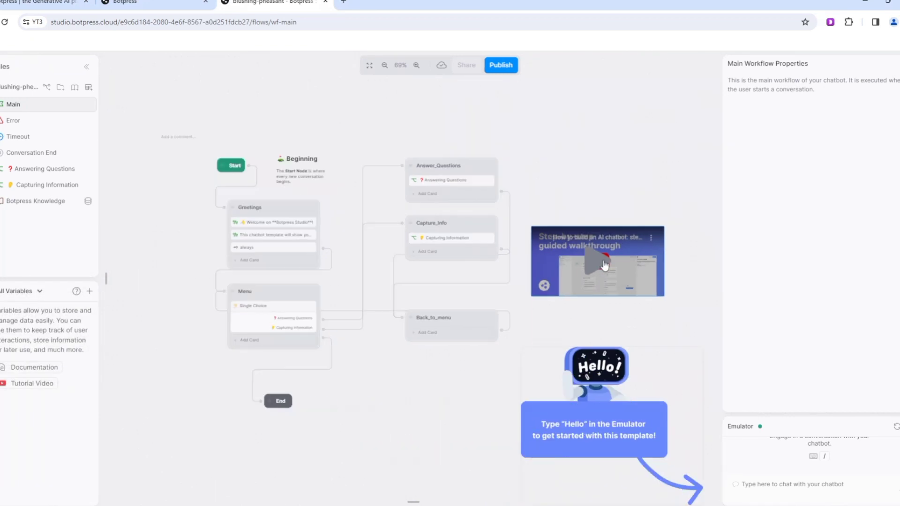
left_click_drag(532, 325, 607, 268)
scroll(547, 272, "up", 2)
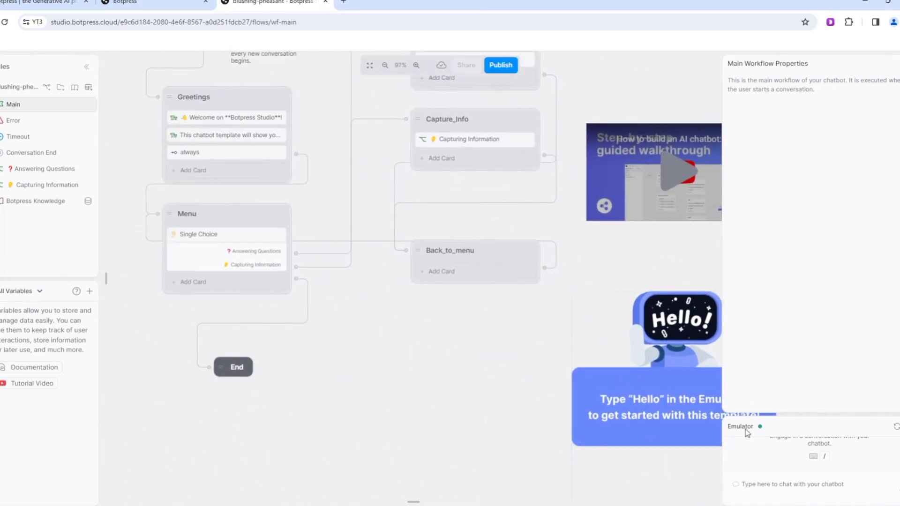
Delete the Hello robot image with the emulator hint from the Main workflow canvas.
left_click_drag(630, 361, 575, 343)
left_click_drag(455, 366, 291, 320)
left_click_drag(476, 332, 564, 368)
right_click(541, 349)
left_click(563, 385)
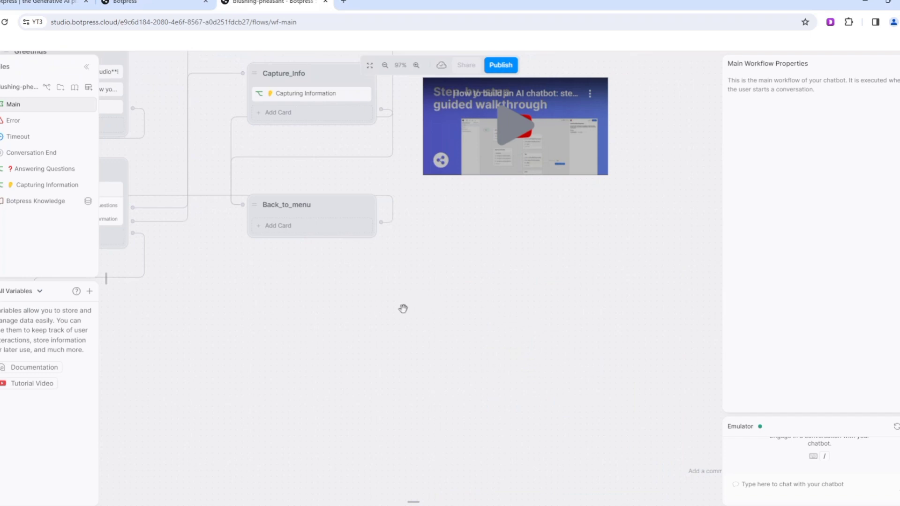
left_click_drag(318, 301, 486, 385)
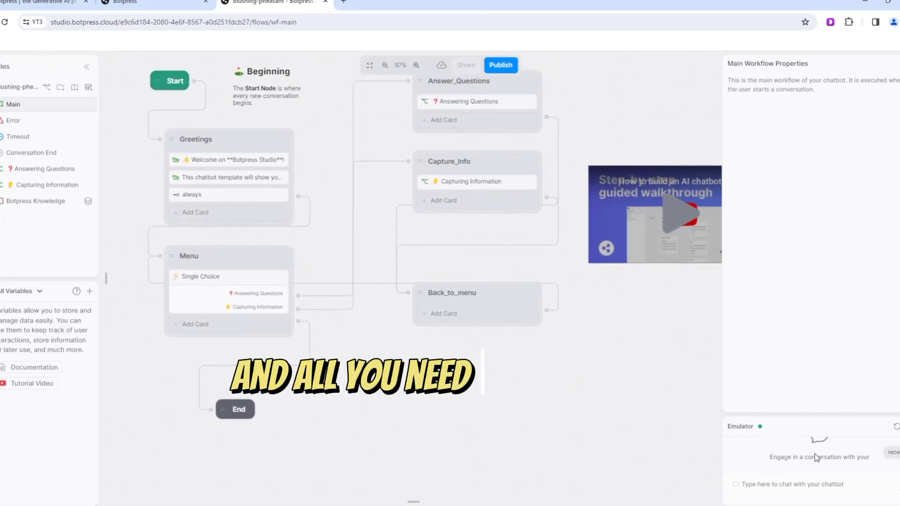
Look at the emulator's chat field and survey the whole Main workflow.
left_click(787, 486)
left_click(652, 422)
scroll(431, 365, "up", 3)
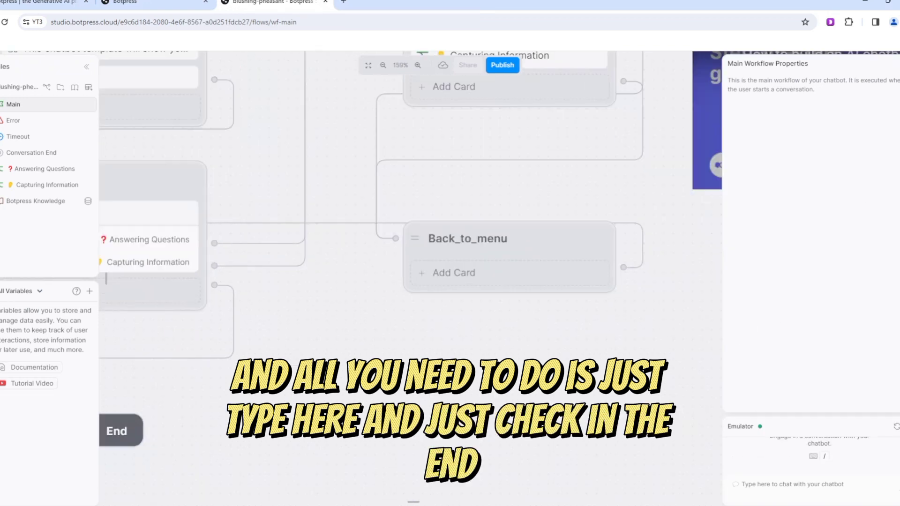
scroll(428, 396, "down", 6)
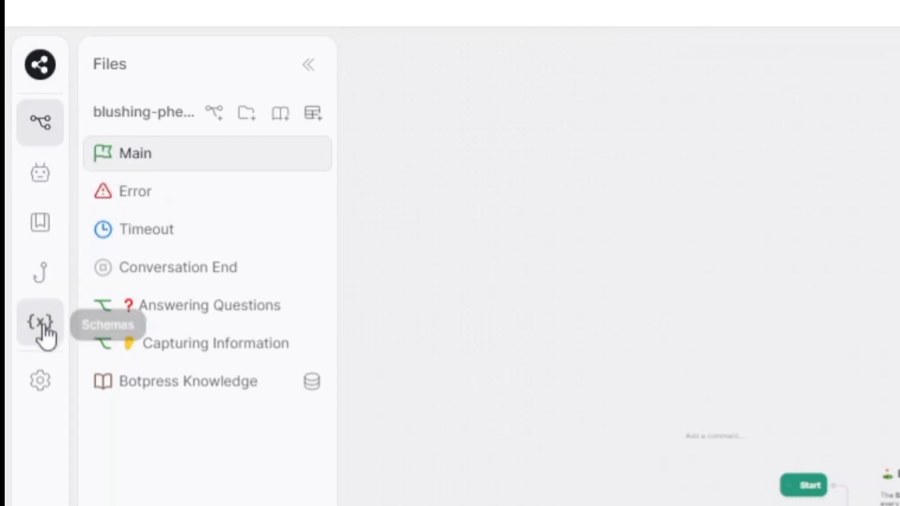
Examine the bot settings, including chatbot name, inactivity timeout, node repetition limit and variables, and close them.
left_click(40, 380)
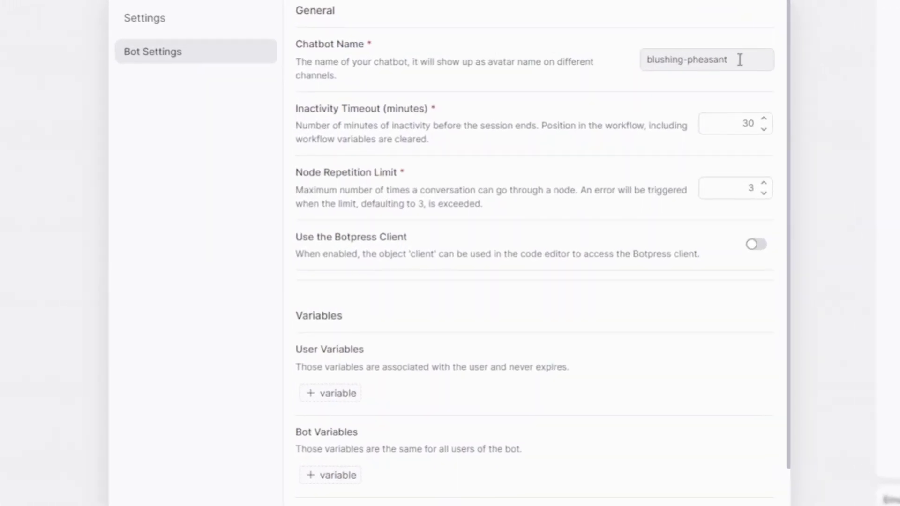
left_click(739, 60)
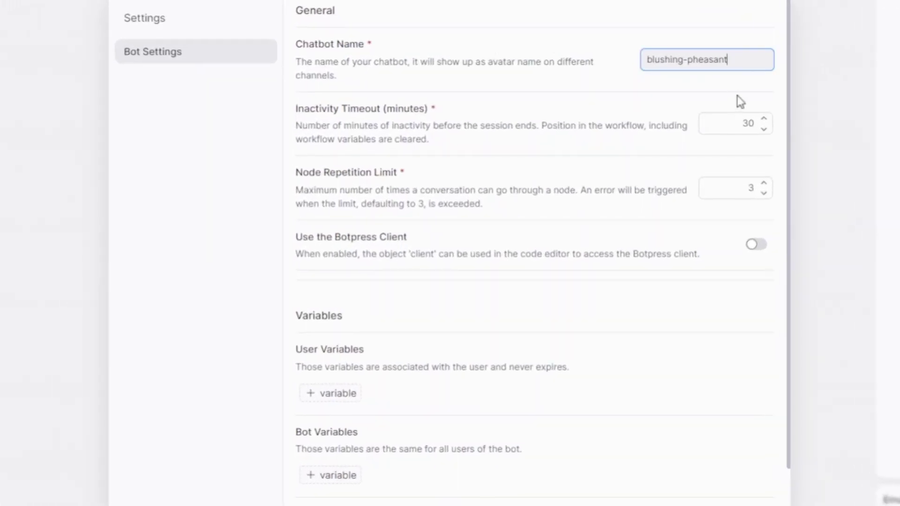
left_click(480, 113)
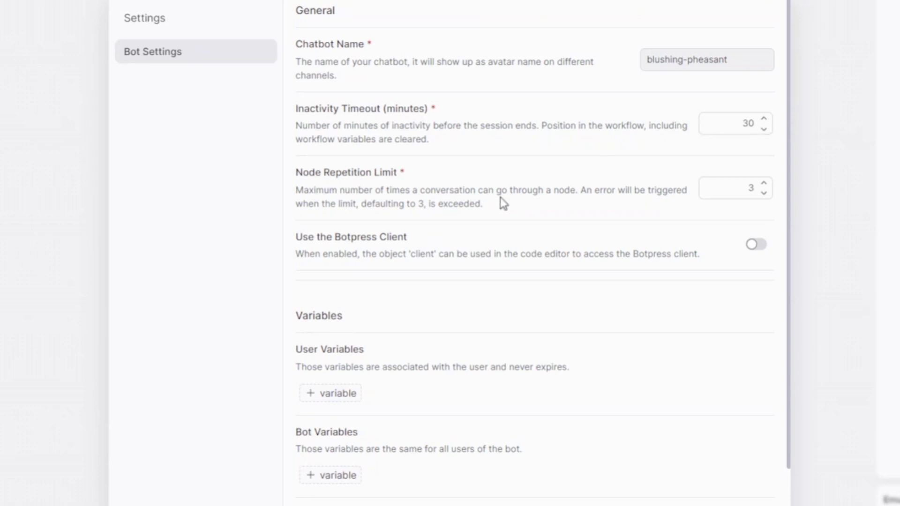
scroll(414, 184, "down", 2)
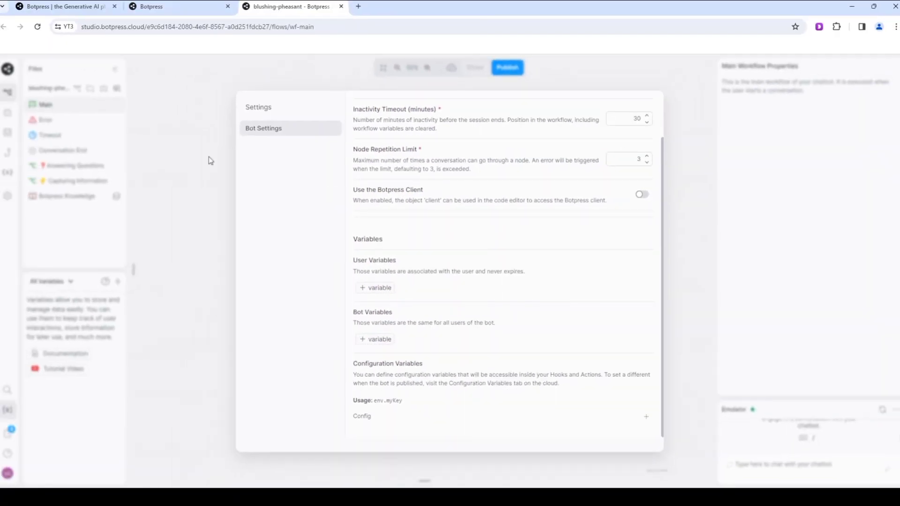
left_click(210, 161)
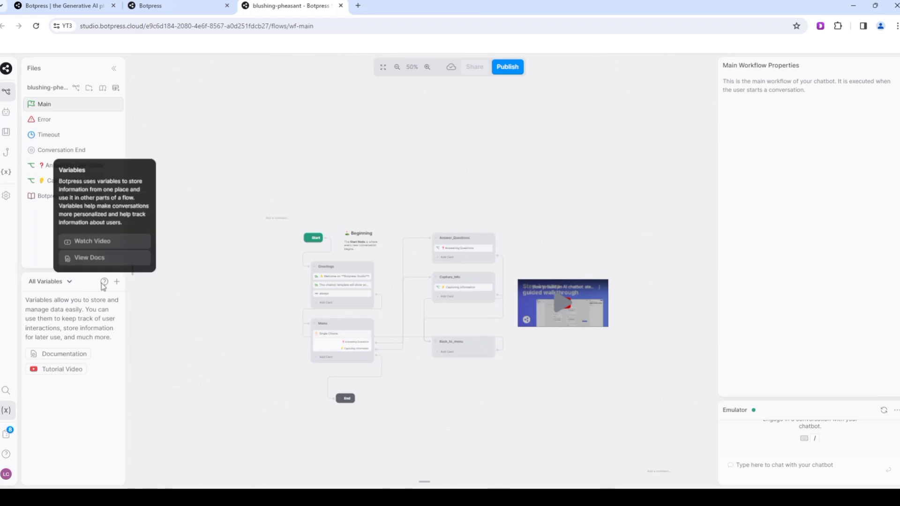
Review the bot's Hooks, Library, Agents and Schemas sections, and return to its list of workflow files.
left_click(6, 152)
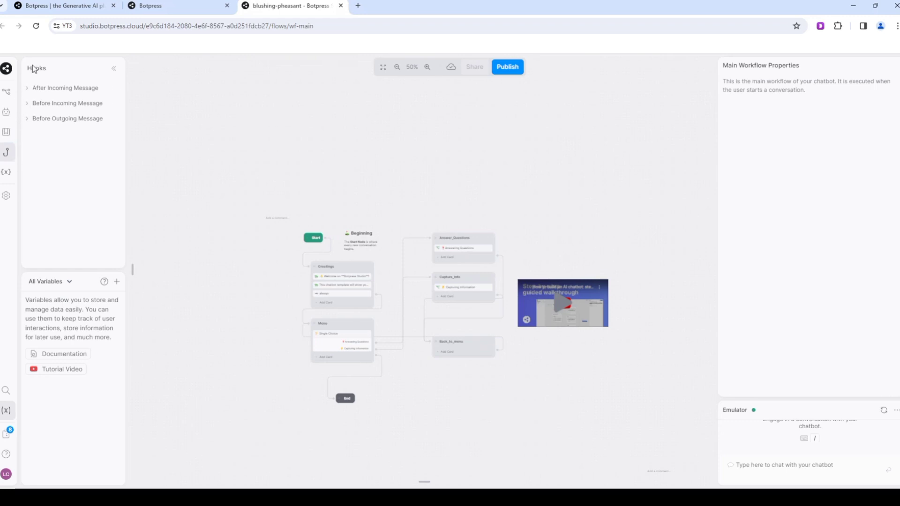
left_click(6, 132)
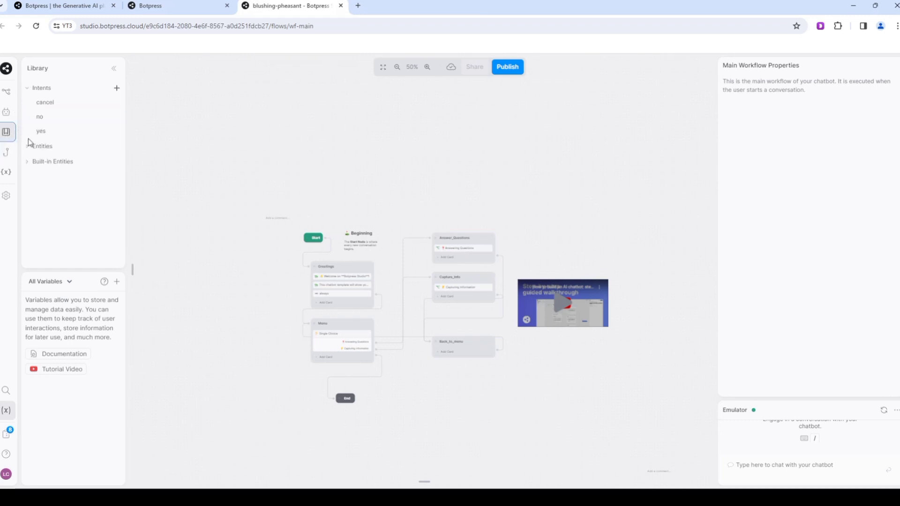
left_click(6, 121)
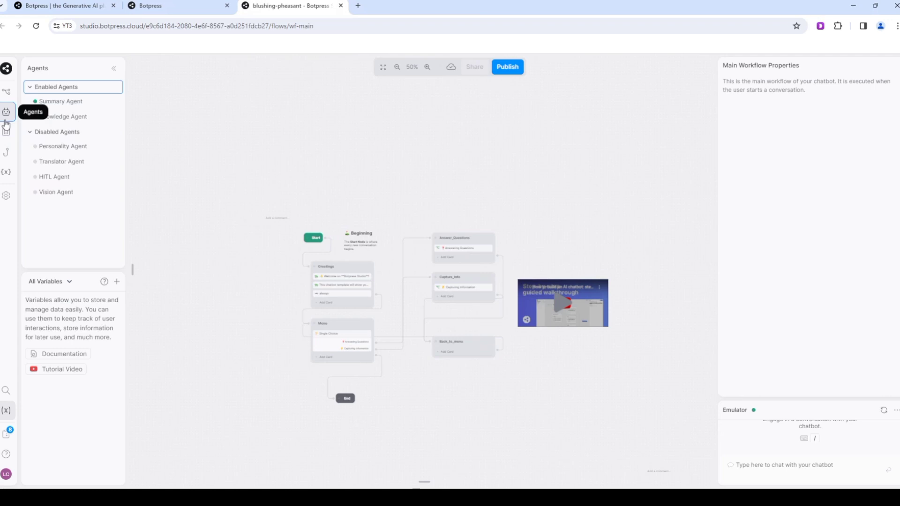
left_click(6, 92)
left_click(6, 174)
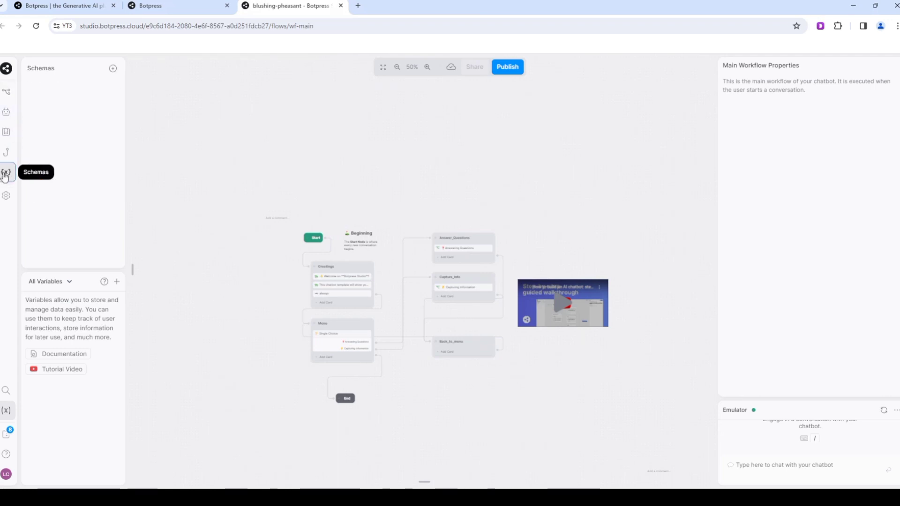
left_click(6, 91)
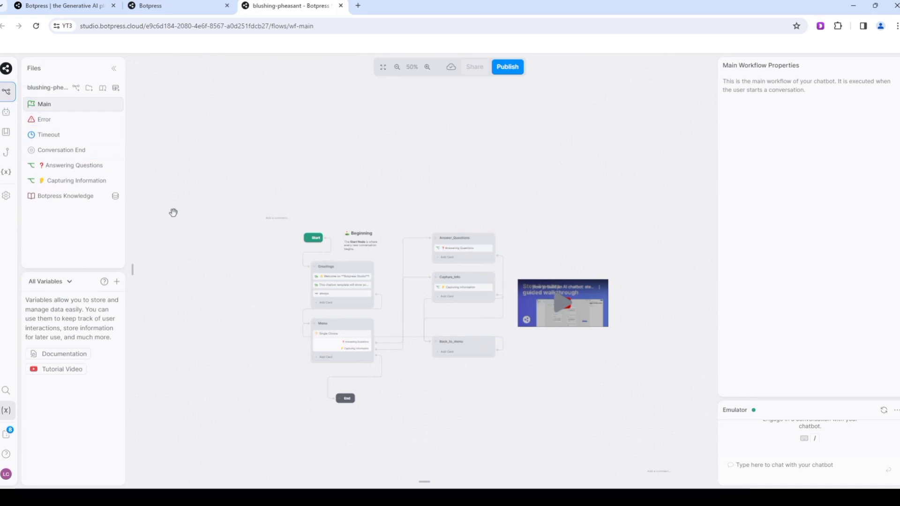
Open the Main workflow and shift the Greetings node slightly to the left on the canvas.
left_click(92, 105)
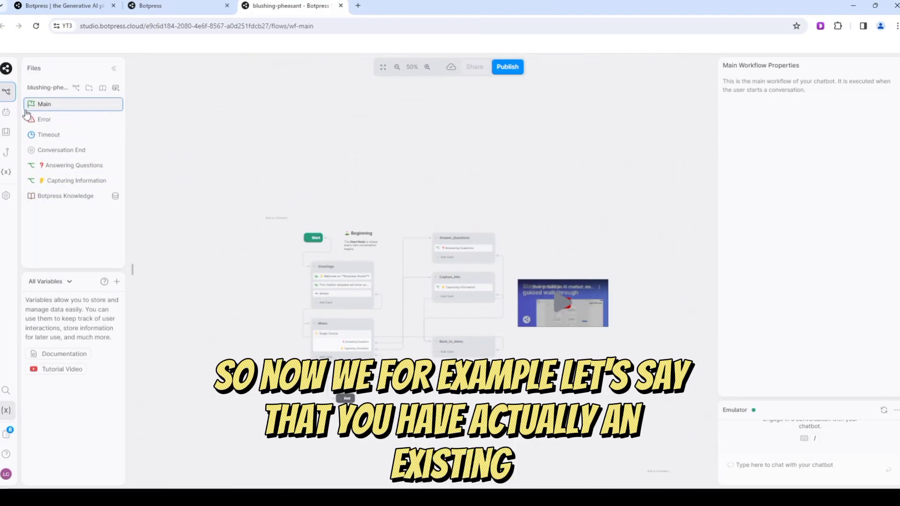
scroll(226, 225, "up", 5)
mouse_move(472, 298)
left_mouse_down()
mouse_move(428, 274)
mouse_move(459, 298)
left_mouse_up()
left_click_drag(536, 290, 438, 243)
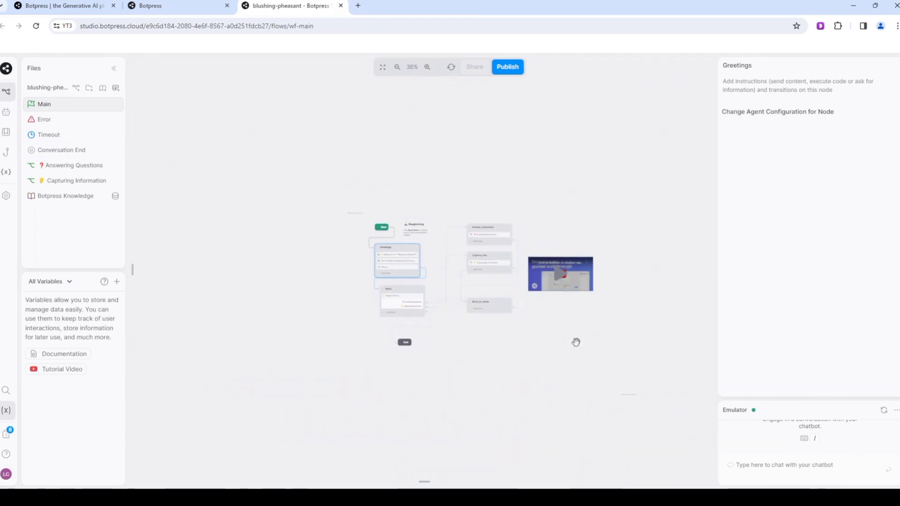
Open Botpress Knowledge and examine the indexed pages of its Botpress.com website source.
scroll(576, 342, "up", 5)
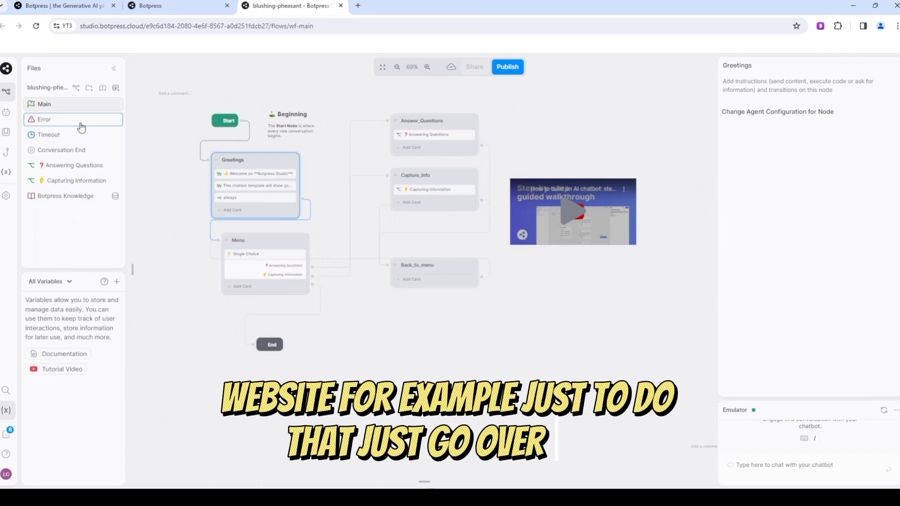
left_click(67, 108)
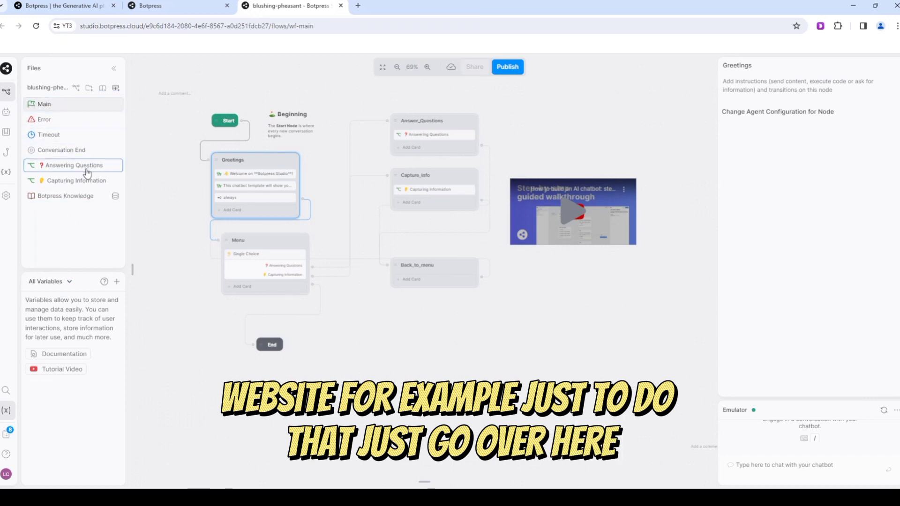
left_click(47, 199)
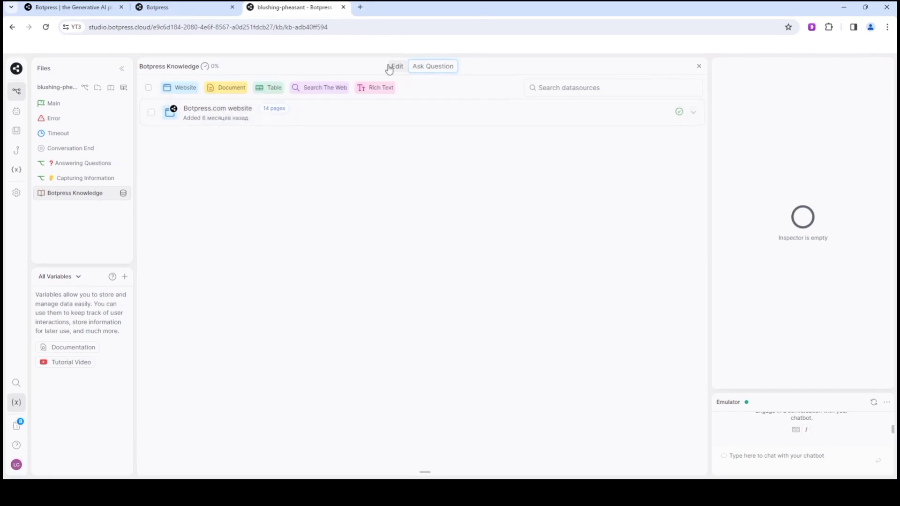
left_click(151, 112)
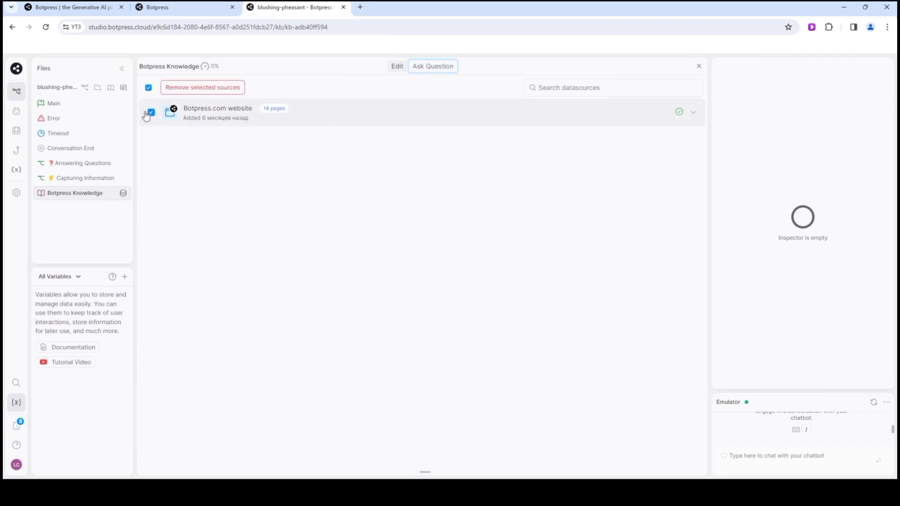
left_click(150, 112)
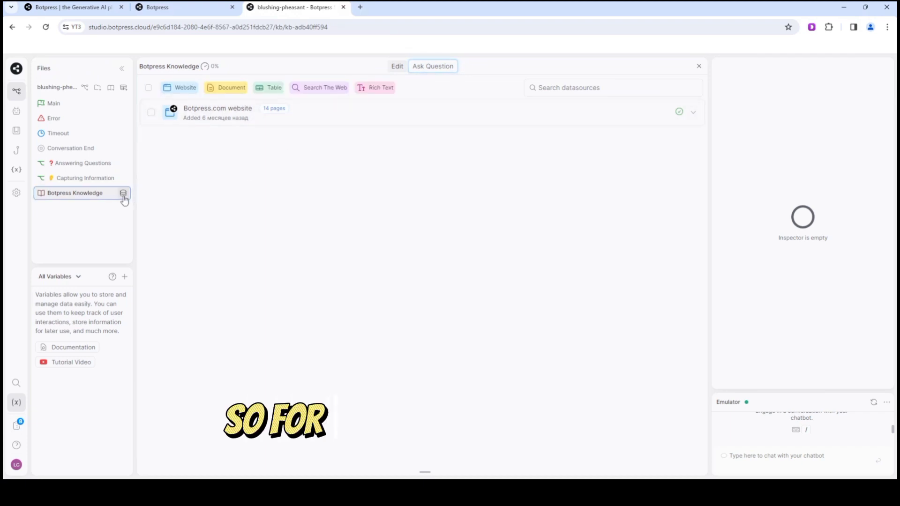
left_click(693, 114)
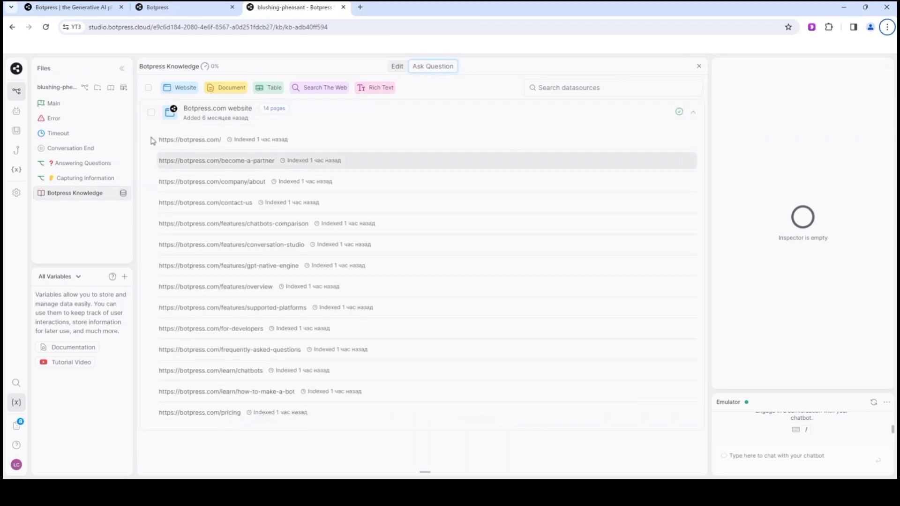
left_click(693, 113)
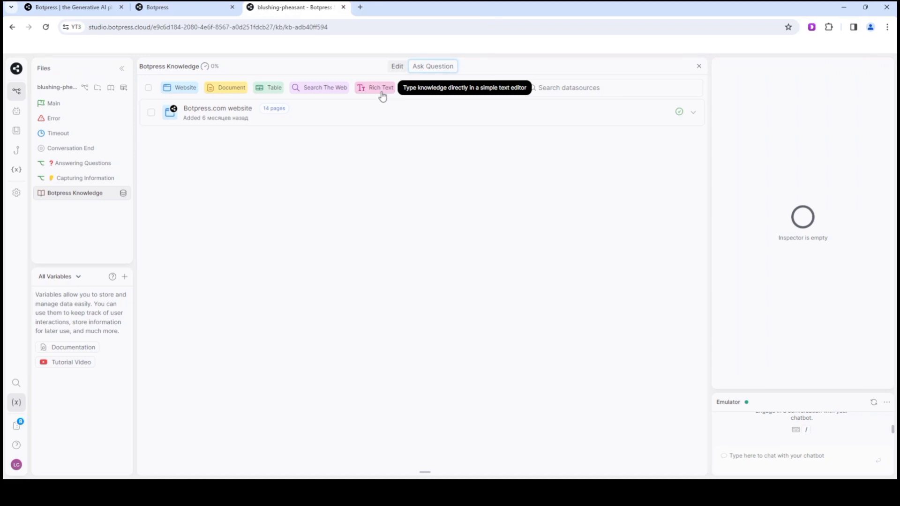
left_click(186, 89)
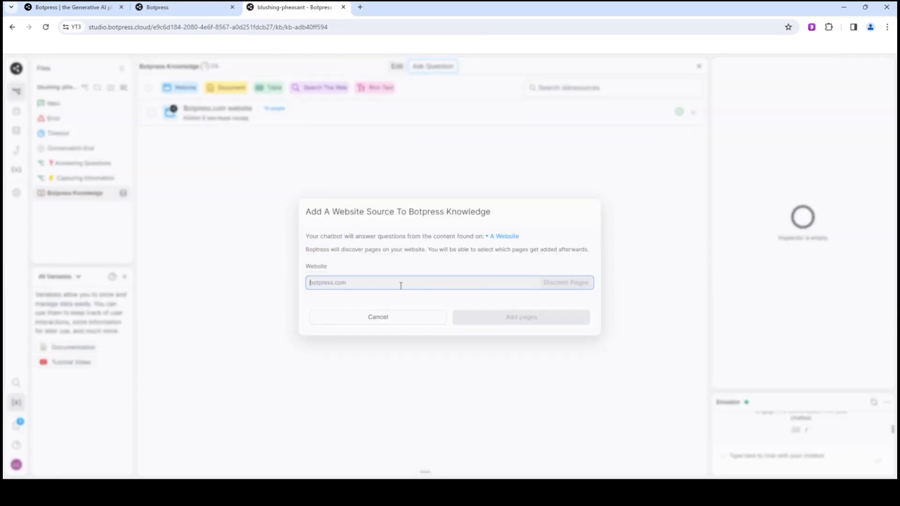
type("https://www.rst.software/blog/dev-shop")
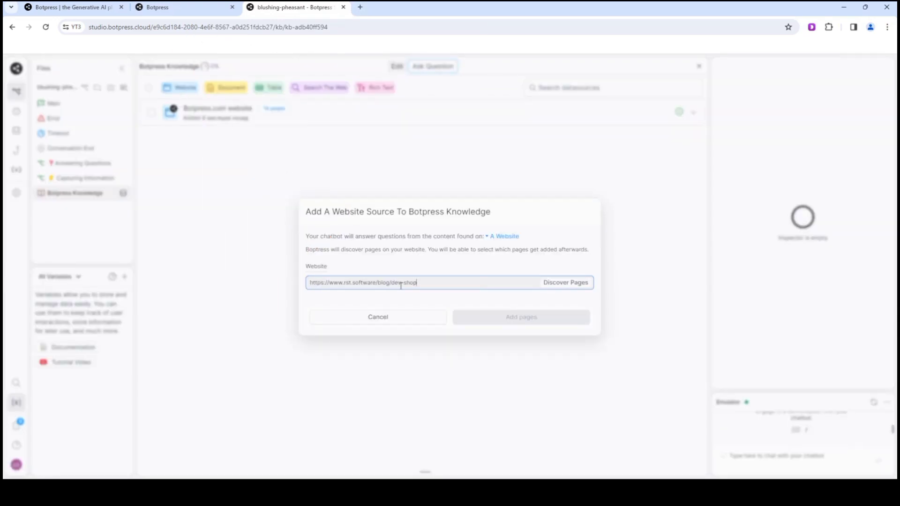
left_click_drag(427, 281, 395, 282)
key("BackSpace")
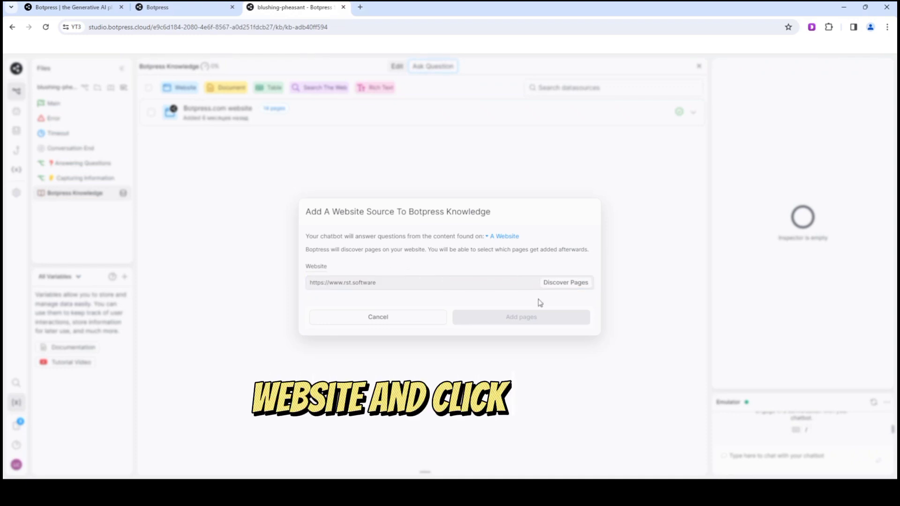
left_click(453, 282)
key("ctrl+z")
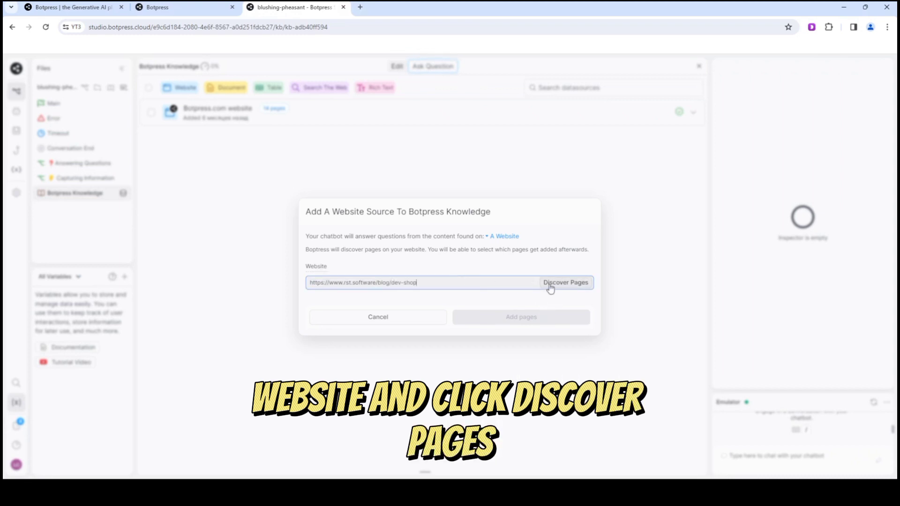
left_click(550, 284)
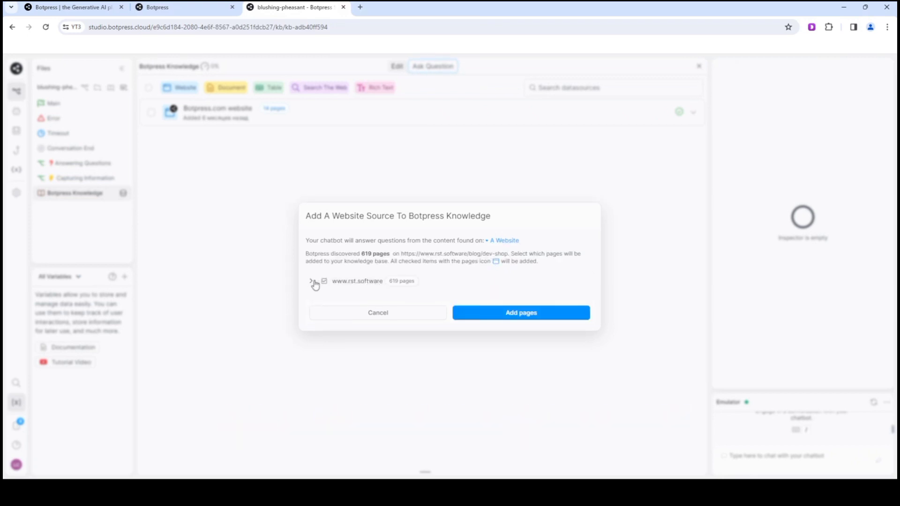
left_click(312, 281)
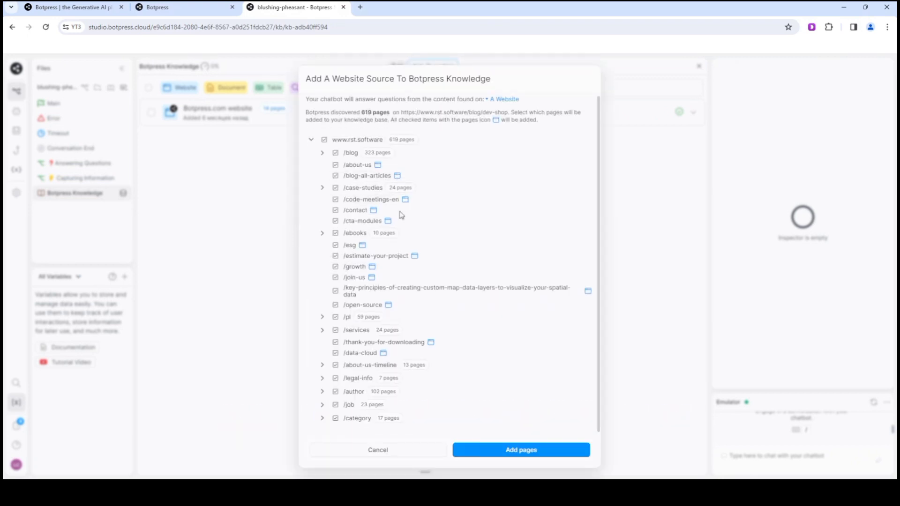
left_click(522, 458)
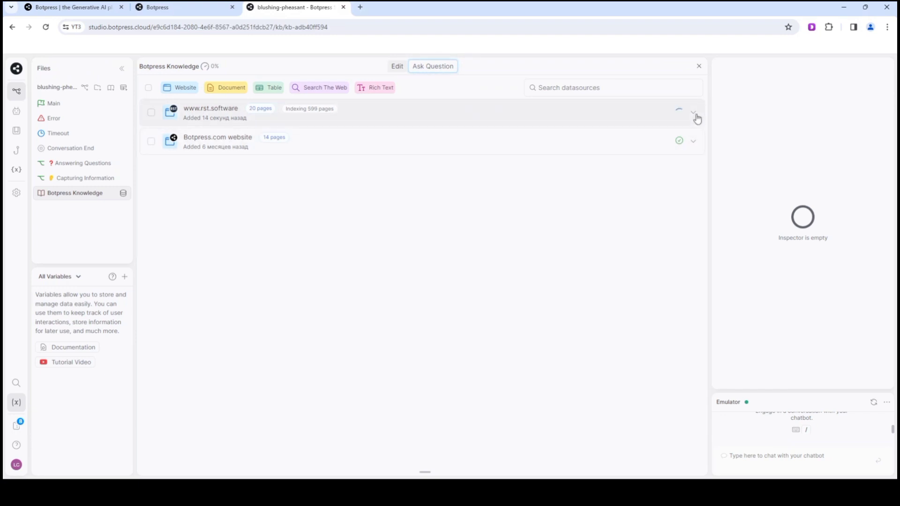
In the Main workflow, move the empty comment box clear of the Start node and narrow it to a roughly square shape.
left_click(87, 105)
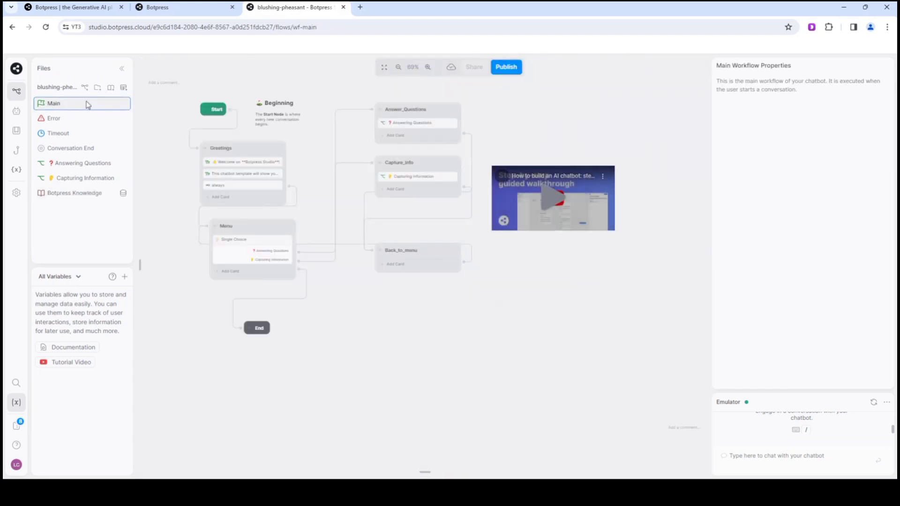
scroll(178, 146, "up", 5)
scroll(183, 205, "up", 3)
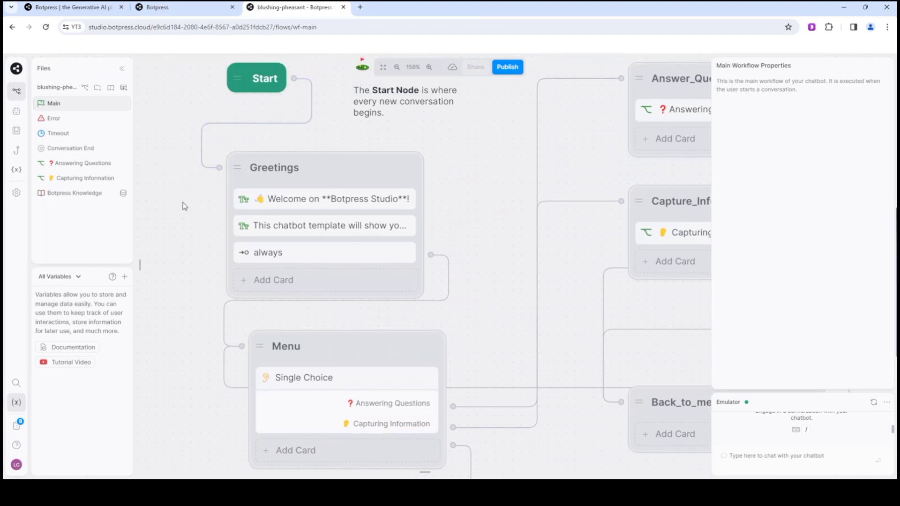
left_click(240, 173)
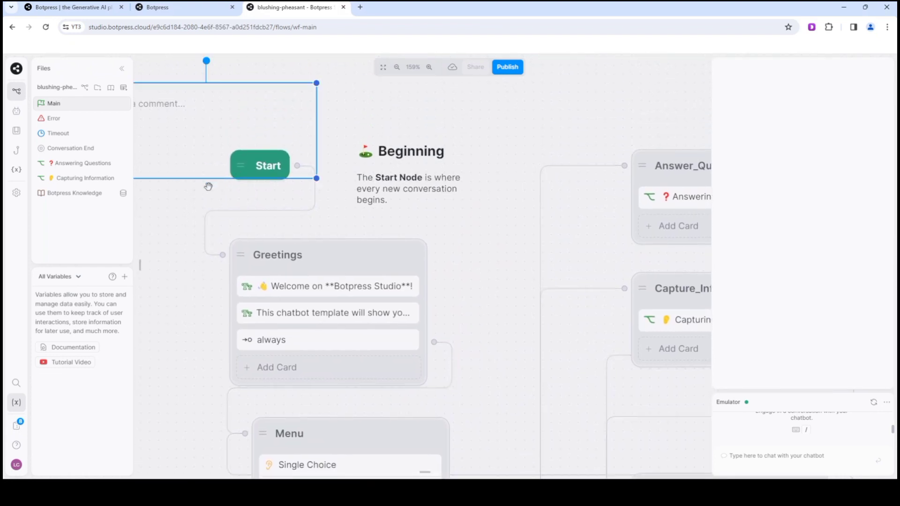
left_click(179, 200)
left_click_drag(537, 136, 570, 115)
left_click_drag(249, 105, 226, 93)
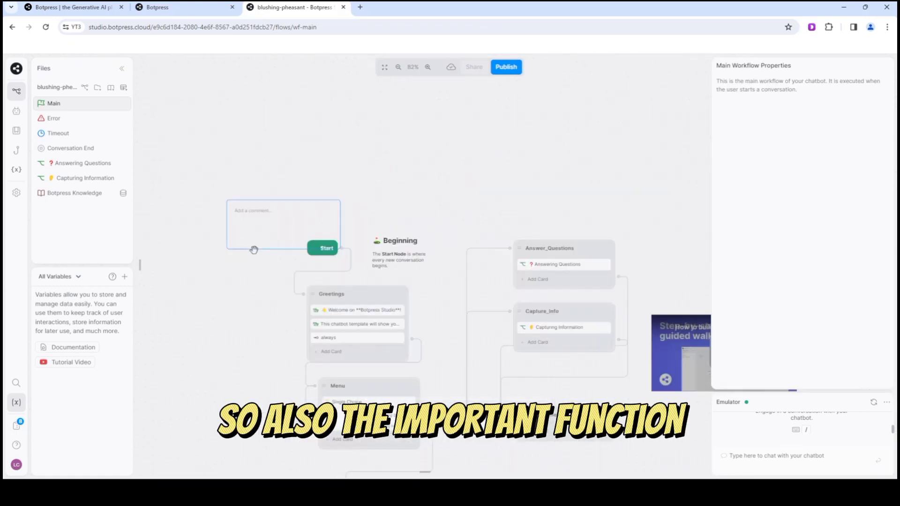
left_click_drag(253, 249, 261, 200)
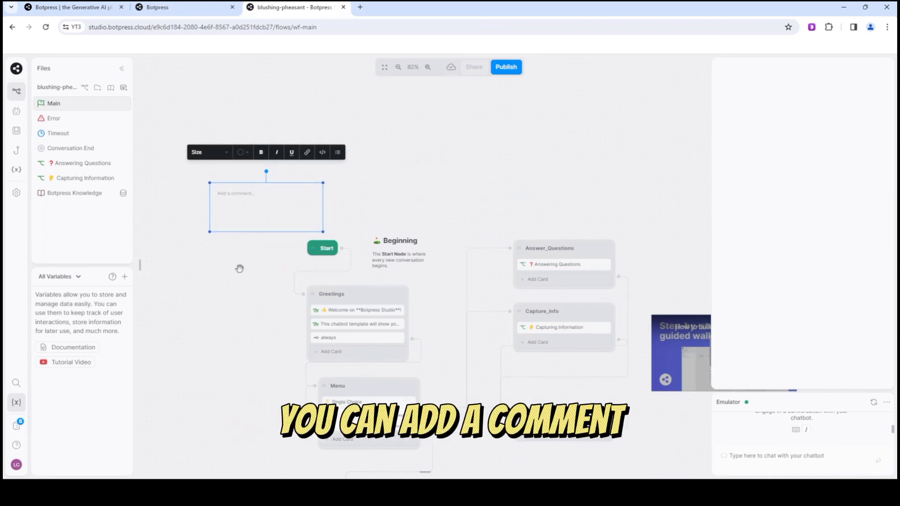
left_click(235, 205)
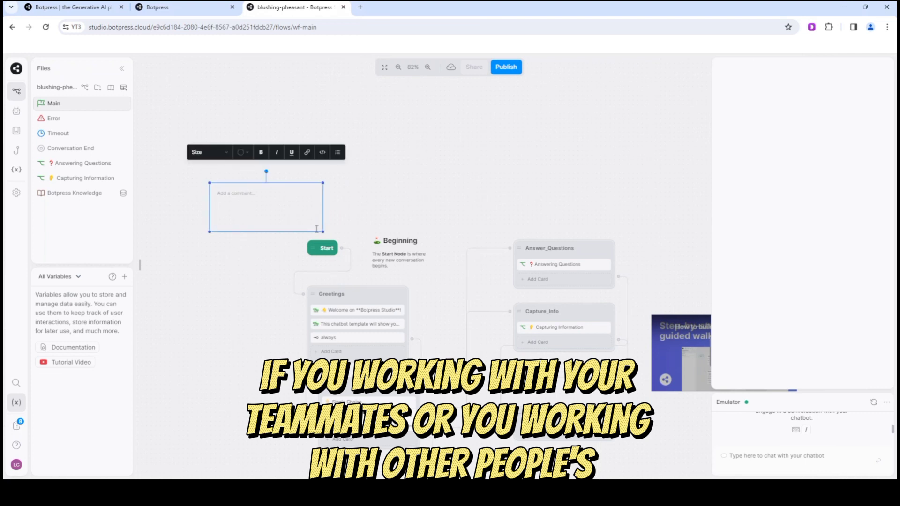
left_click_drag(323, 211, 269, 212)
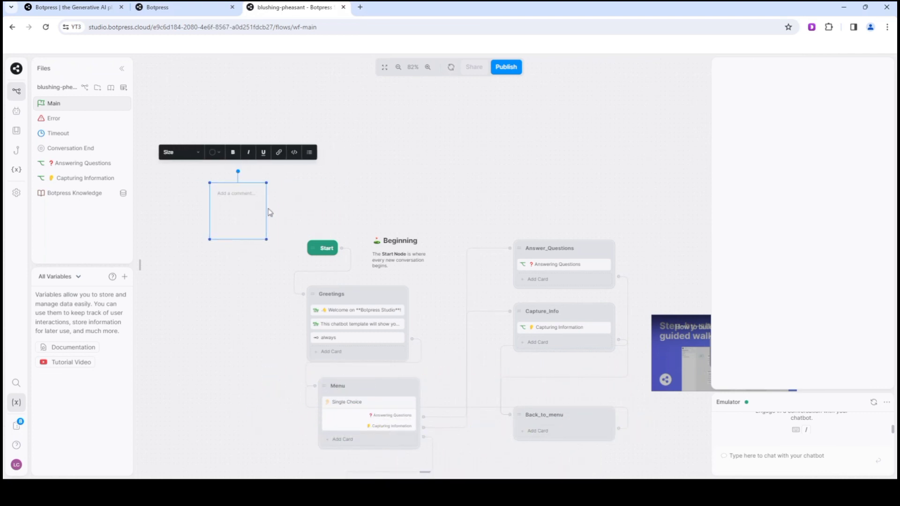
Place the comment box just left of the Start node and enter the comment "Starts here -".
left_click(238, 199)
left_click(229, 267)
left_click_drag(237, 202, 259, 261)
left_click(219, 255)
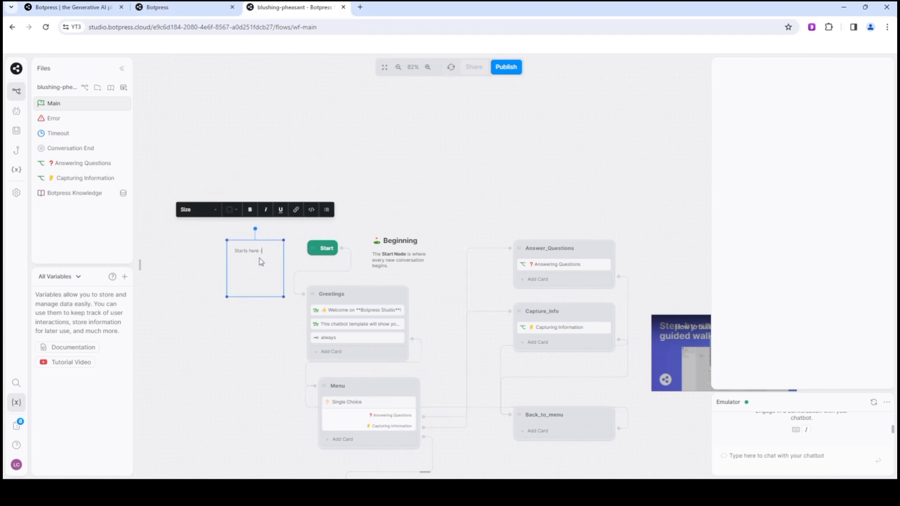
left_click(200, 256)
Survey the Main workflow's layout, from the Start and Greetings nodes through to the walkthrough video.
scroll(261, 308, "down", 3)
scroll(269, 305, "up", 6)
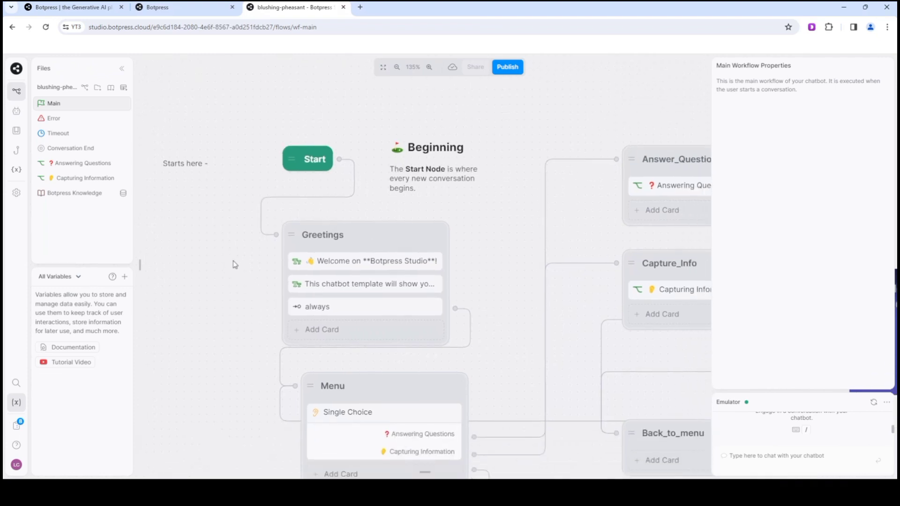
scroll(246, 269, "down", 6)
left_click_drag(264, 277, 251, 237)
scroll(257, 239, "down", 4)
left_click_drag(435, 326, 401, 310)
scroll(379, 293, "up", 6)
left_click_drag(312, 285, 521, 305)
left_click_drag(389, 278, 477, 365)
scroll(392, 253, "down", 4)
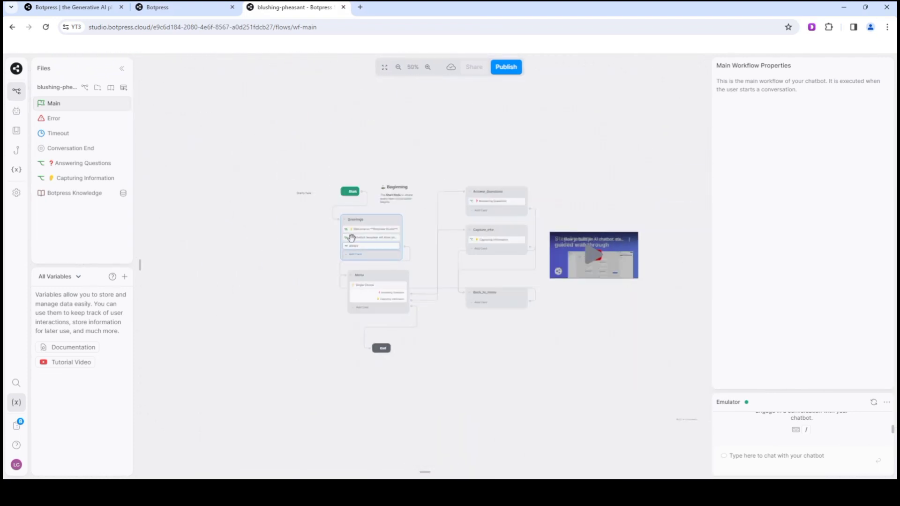
Move the Start and Greetings nodes further left on the canvas, away from the Menu node.
scroll(311, 207, "down", 3)
scroll(317, 175, "up", 5)
left_click_drag(318, 151, 209, 161)
left_click_drag(367, 187, 264, 198)
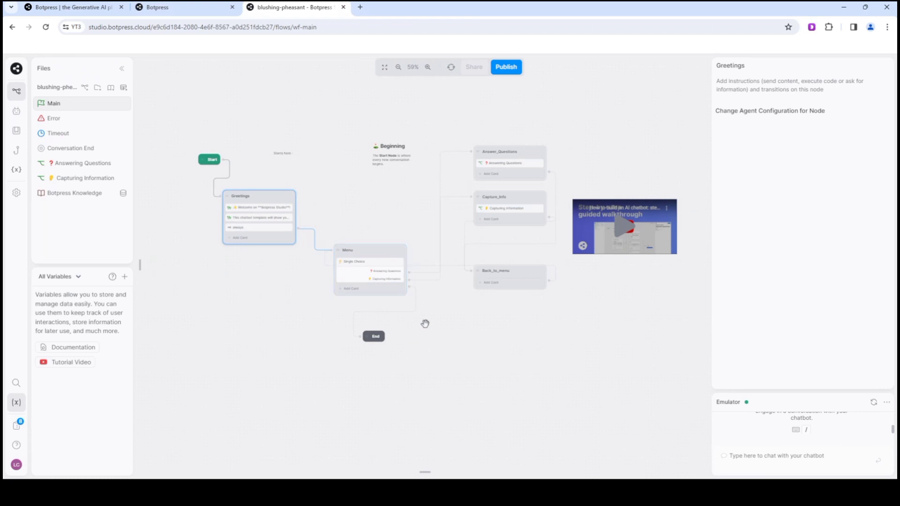
Spread out the Back_to_menu, Capture_Info and Answer_Questions nodes by moving Back_to_menu down, Answer_Questions up and Capture_Info slightly left.
left_click_drag(503, 275, 509, 308)
mouse_move(496, 197)
left_mouse_down()
mouse_move(534, 195)
mouse_move(492, 200)
left_mouse_up()
left_click_drag(501, 153, 494, 136)
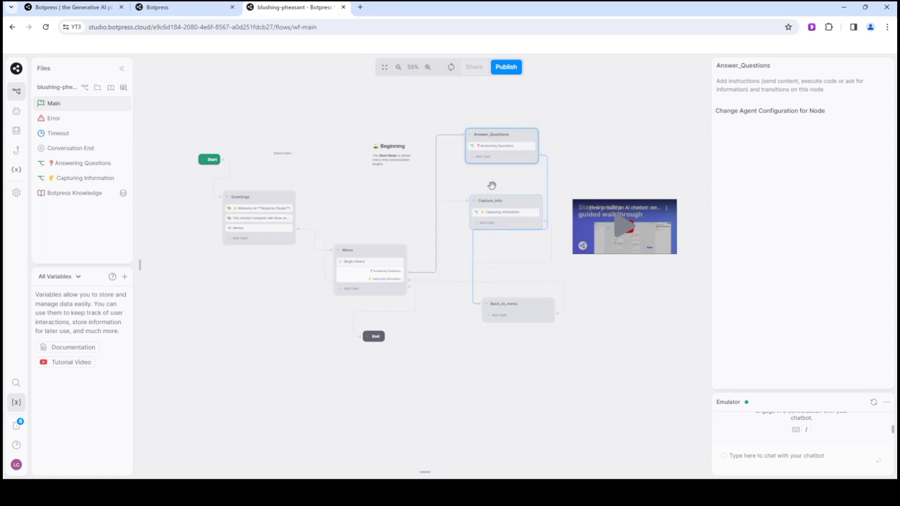
left_click(510, 201)
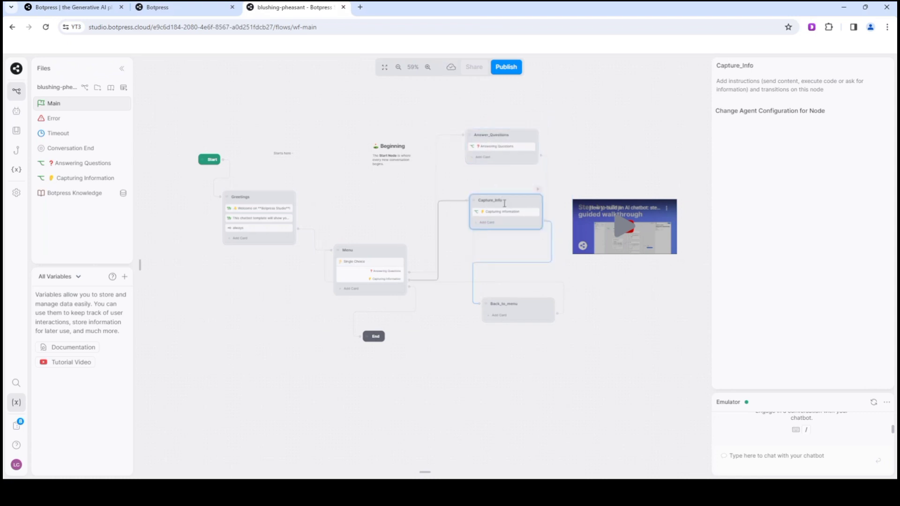
left_click(588, 305)
Inspect the Start node's knowledge base setting and its connection to the Greetings node.
scroll(306, 229, "up", 4)
scroll(305, 232, "up", 1)
left_click_drag(263, 283, 398, 353)
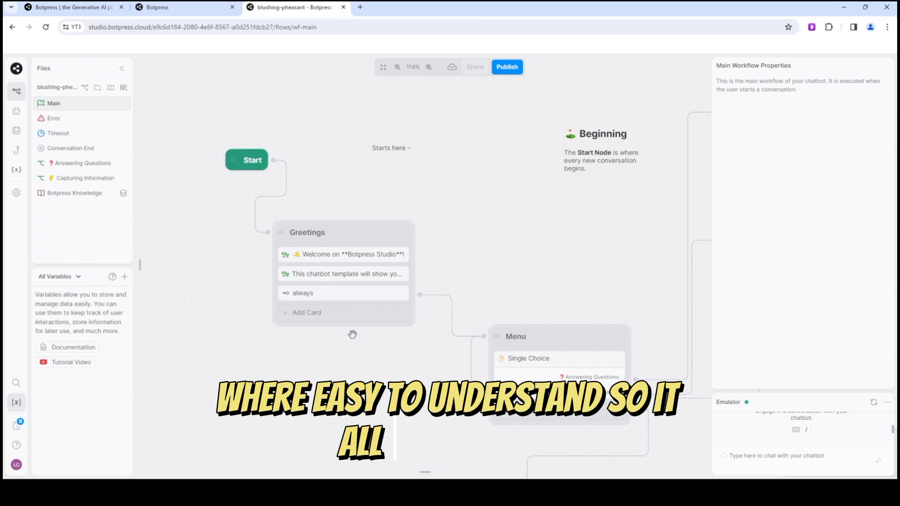
left_click(248, 160)
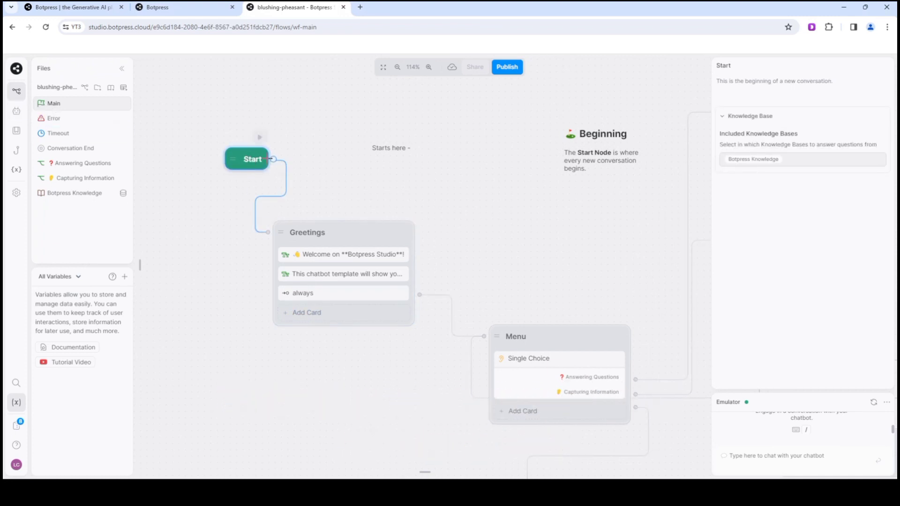
mouse_move(288, 178)
Shorten the Greetings node's two messages to "👋 Welcome" and "Hi", and check the condition of its always transition.
left_click(338, 237)
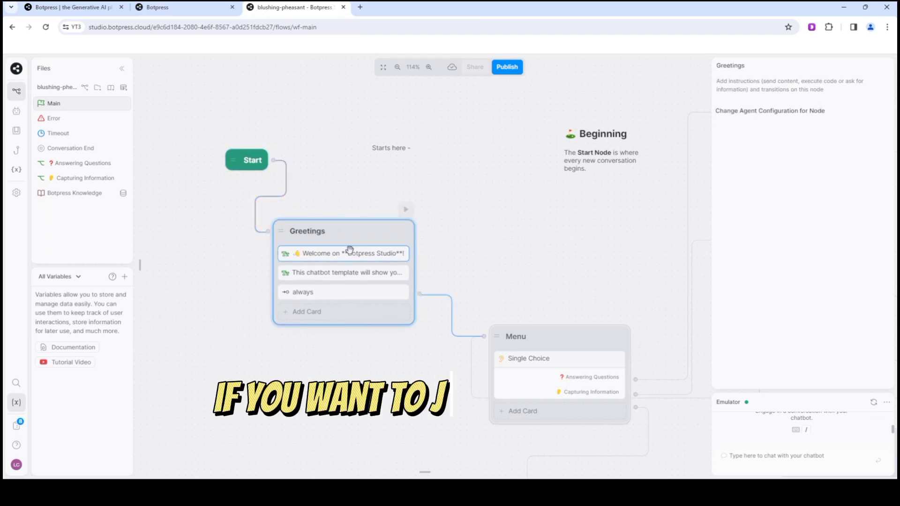
left_click(350, 249)
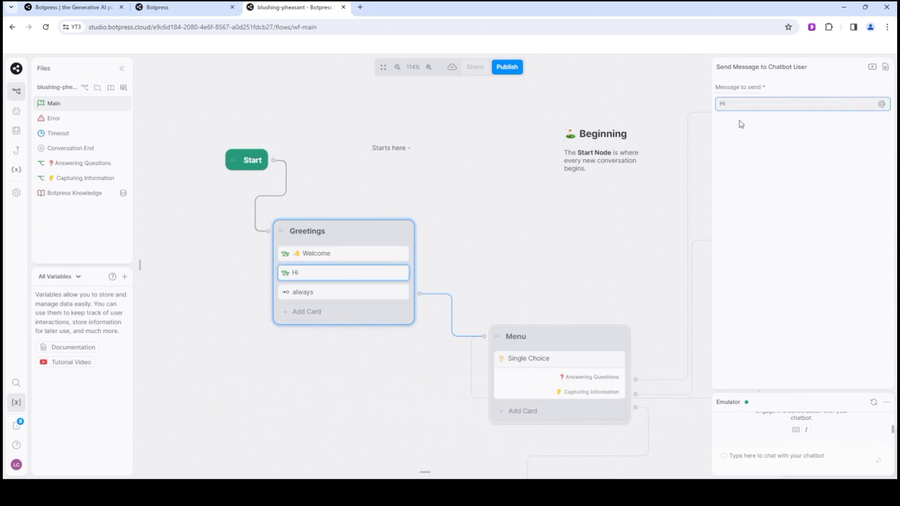
left_click(508, 135)
left_click(344, 292)
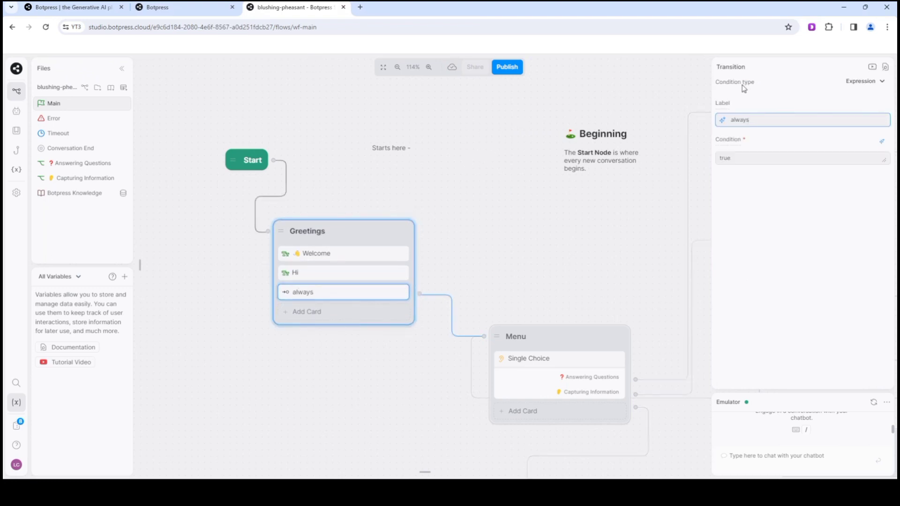
left_click(369, 385)
Open the Menu node's Single Choice card and delete the empty line after its question "Which feature would you like to explore?".
left_click_drag(415, 372, 395, 357)
left_click_drag(299, 317, 240, 263)
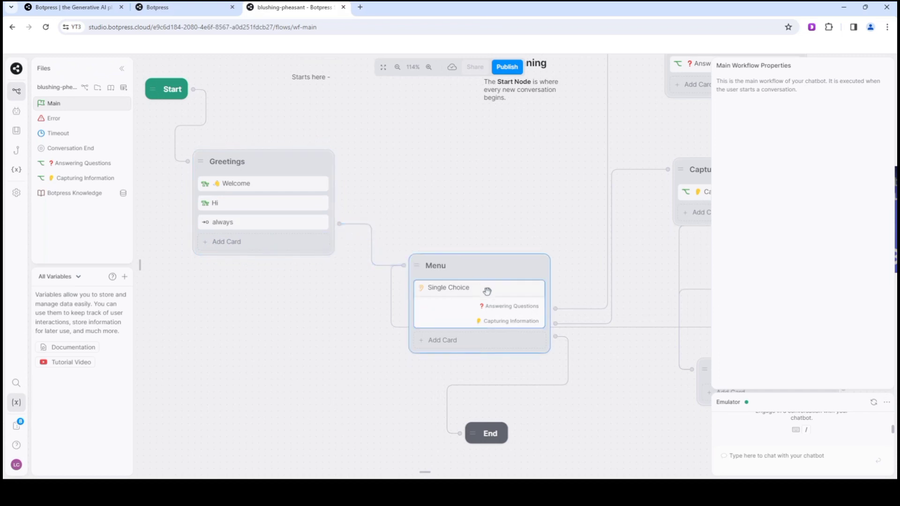
left_click(498, 297)
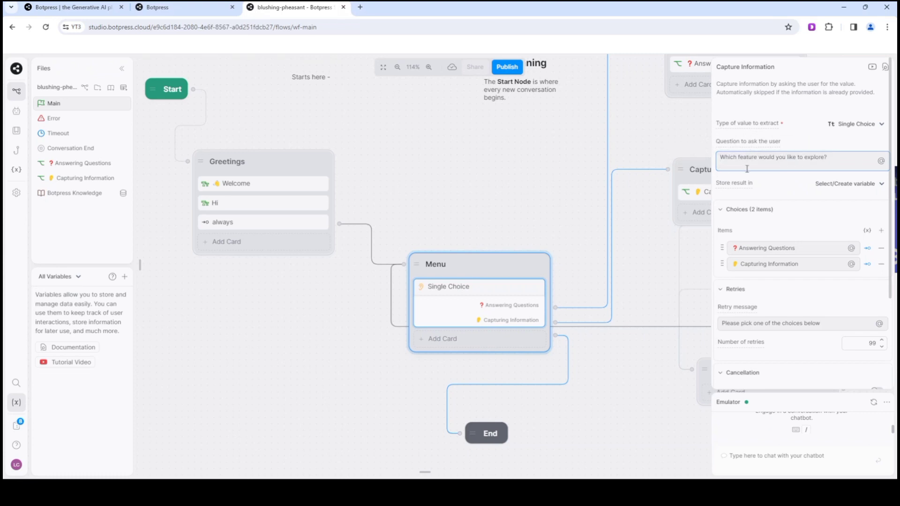
key("BackSpace")
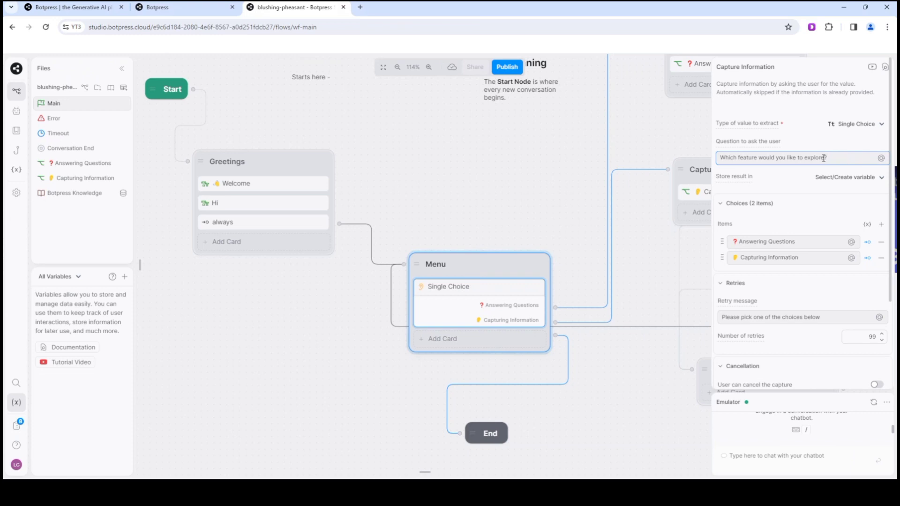
Rename the two choices of the Menu node's Single Choice card to "❓Yes" and "❓No".
left_click(720, 205)
left_click(719, 204)
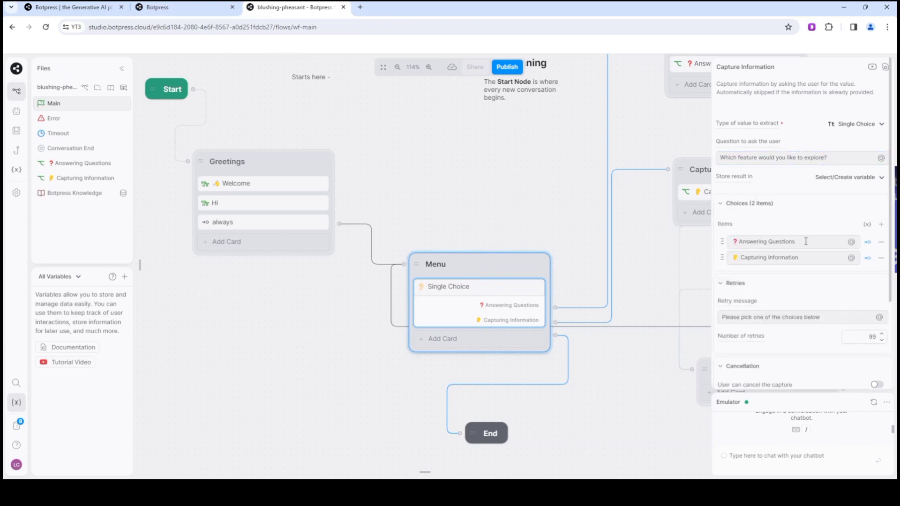
left_click_drag(805, 241, 745, 243)
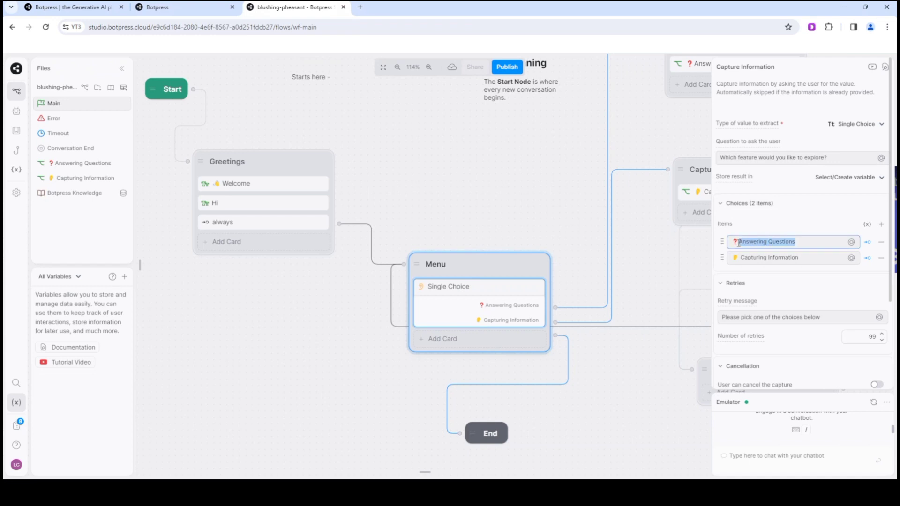
type("M")
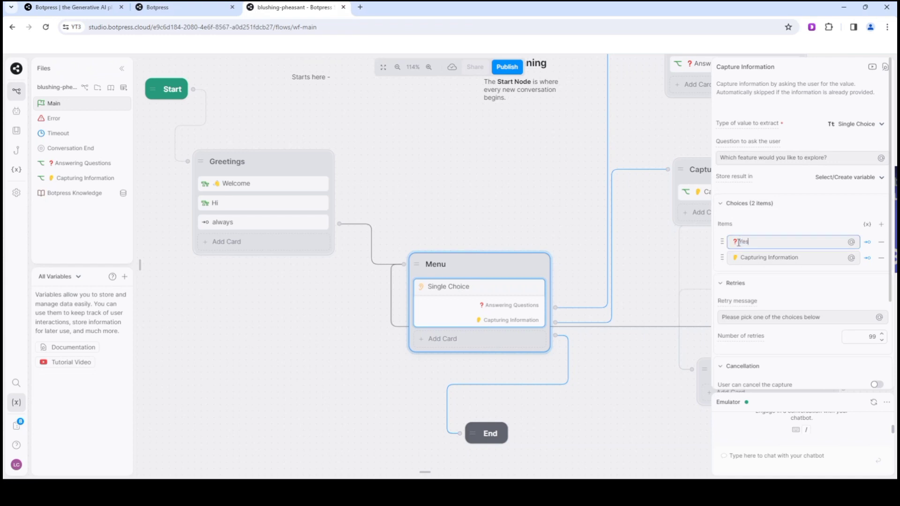
double_click(772, 257)
key("ctrl+a")
type("N")
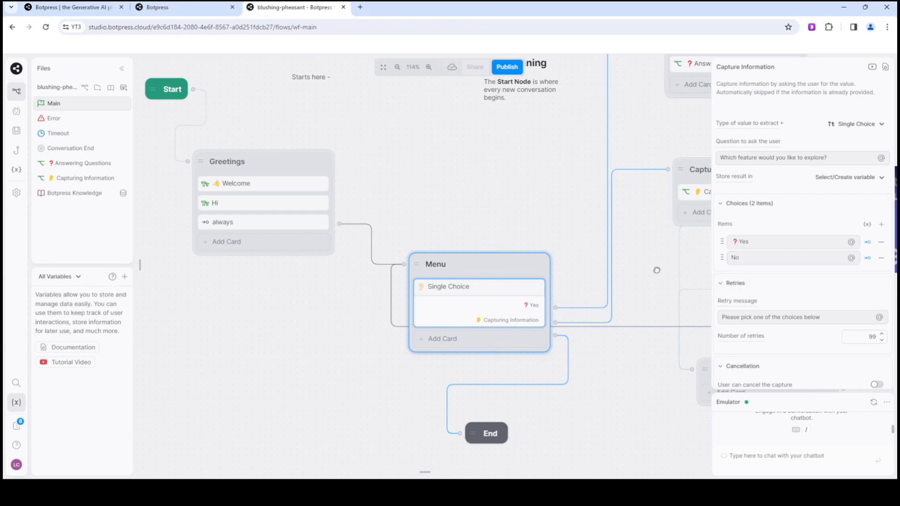
left_click_drag(644, 293, 626, 273)
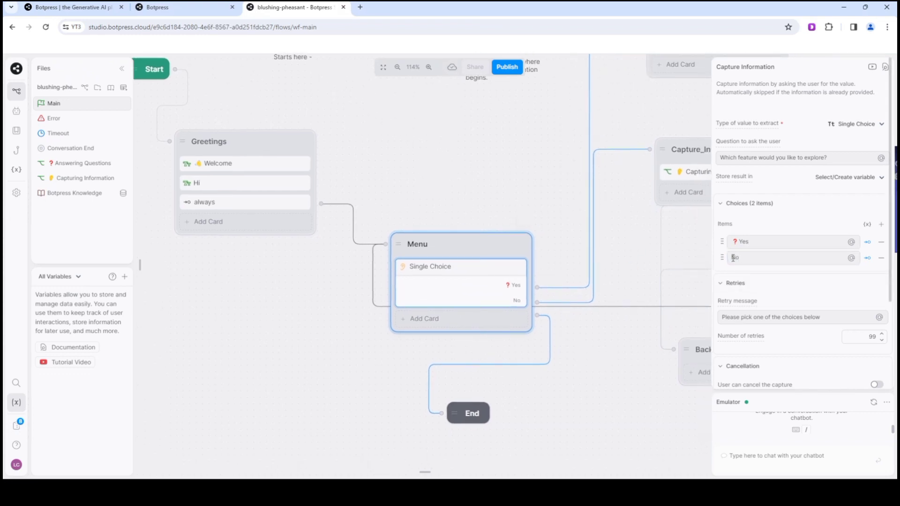
double_click(733, 242)
left_click(732, 259)
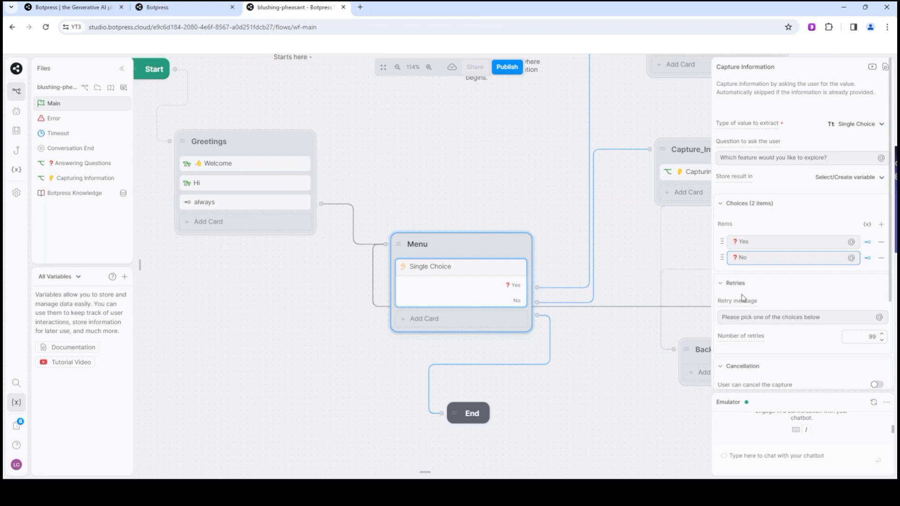
Review the Single Choice card's retry, cancellation and knowledge base settings.
left_click(727, 287)
left_click(732, 285)
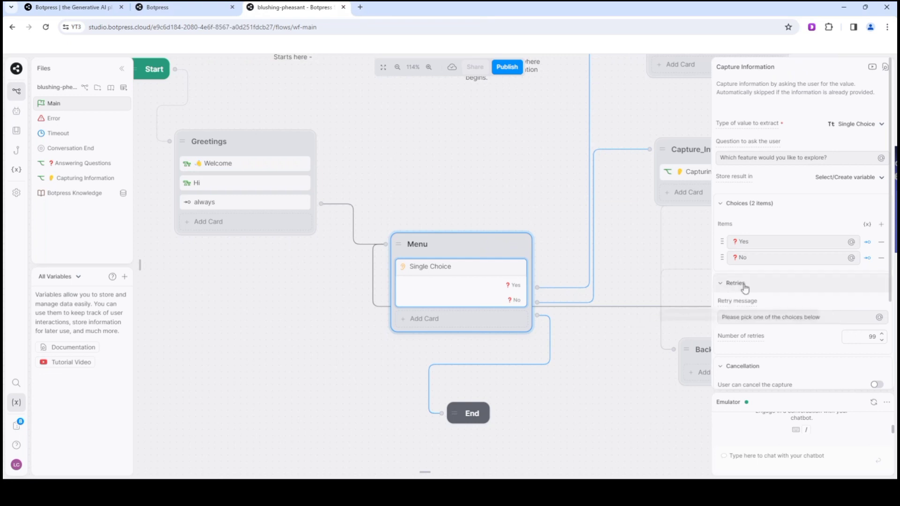
scroll(773, 291, "down", 1)
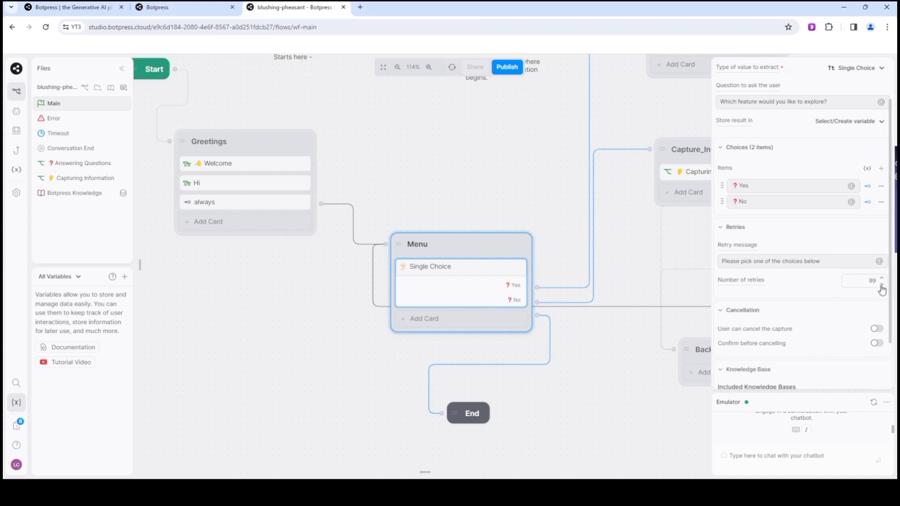
scroll(776, 285, "down", 2)
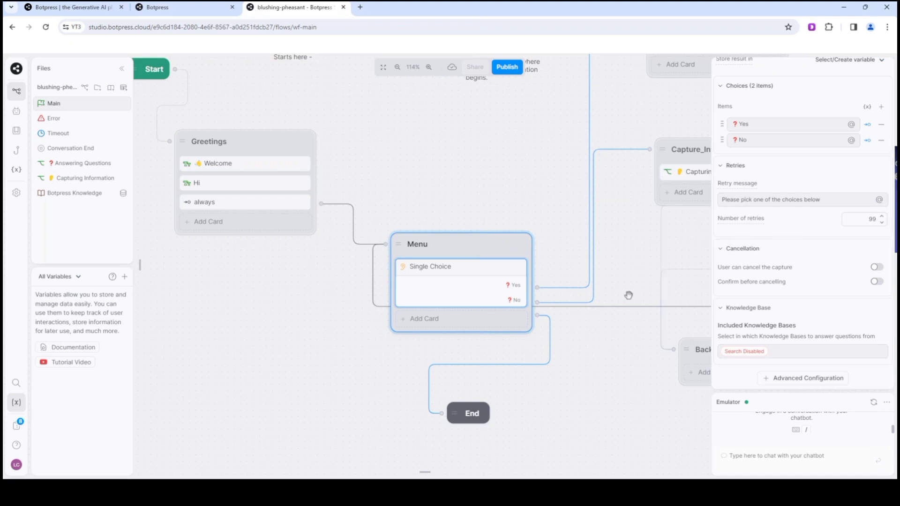
Check the Menu node's link to the End node and the End node's description, and look over the Agents and Library lists.
left_click_drag(621, 343, 578, 329)
mouse_move(504, 323)
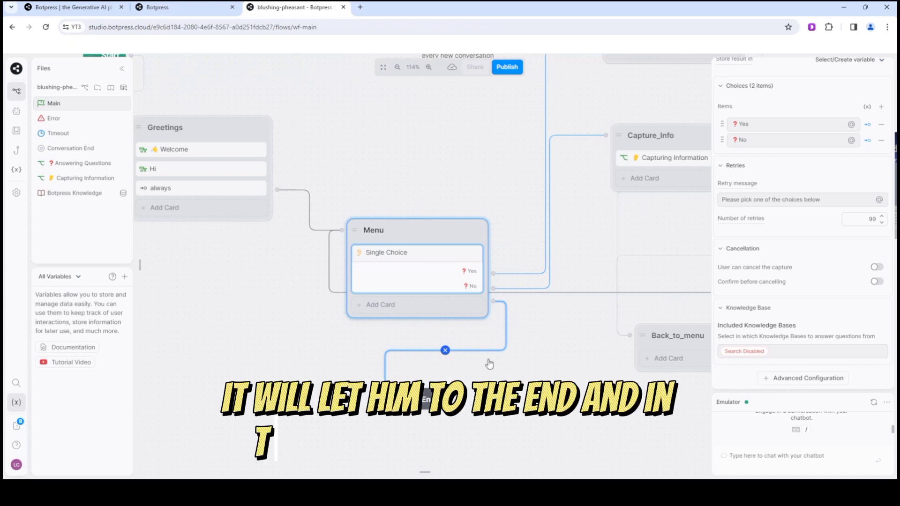
left_click(413, 418)
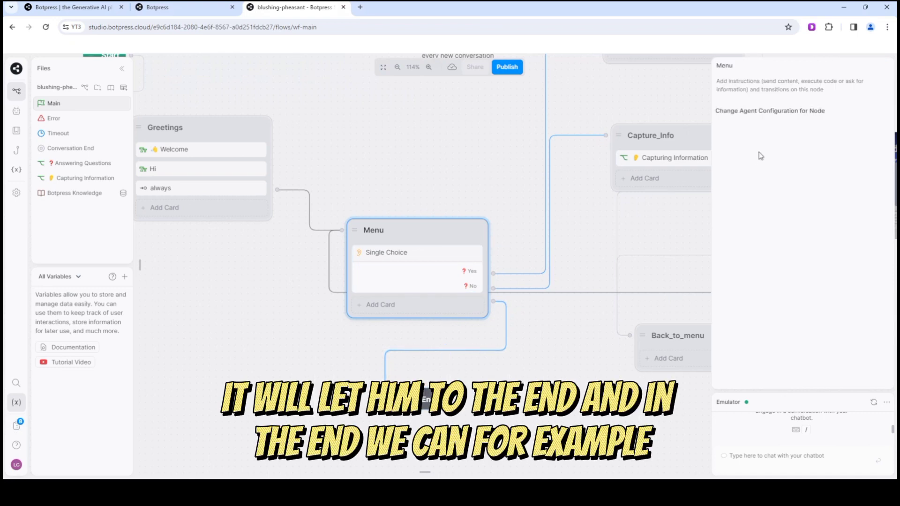
left_click(436, 400)
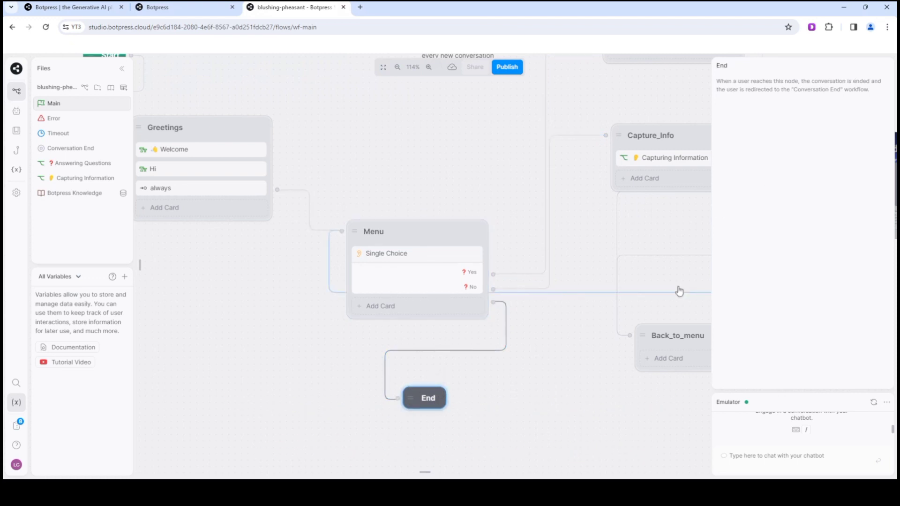
left_click(21, 110)
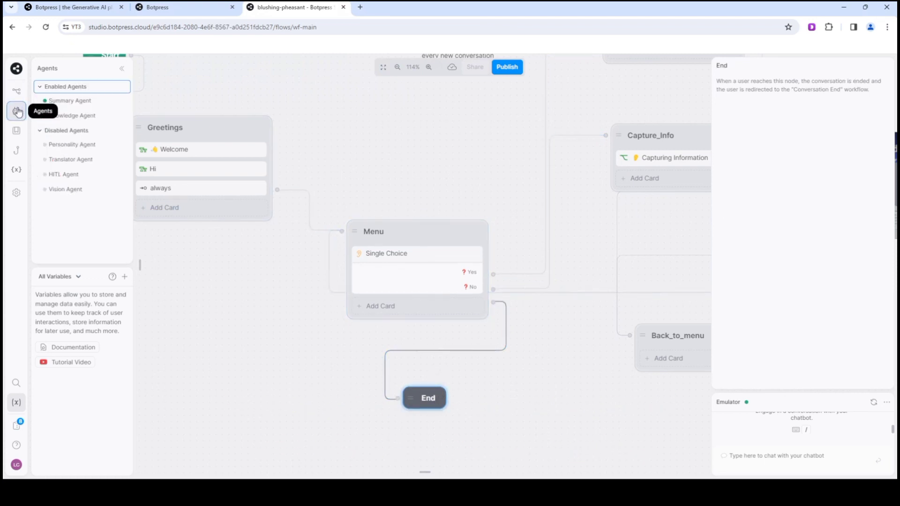
left_click(16, 130)
Create a standard node from the Menu node's Yes choice and place it directly below the Back_to_menu node.
left_click_drag(578, 377, 505, 409)
scroll(506, 408, "down", 6)
left_click_drag(502, 345, 439, 198)
scroll(466, 363, "up", 5)
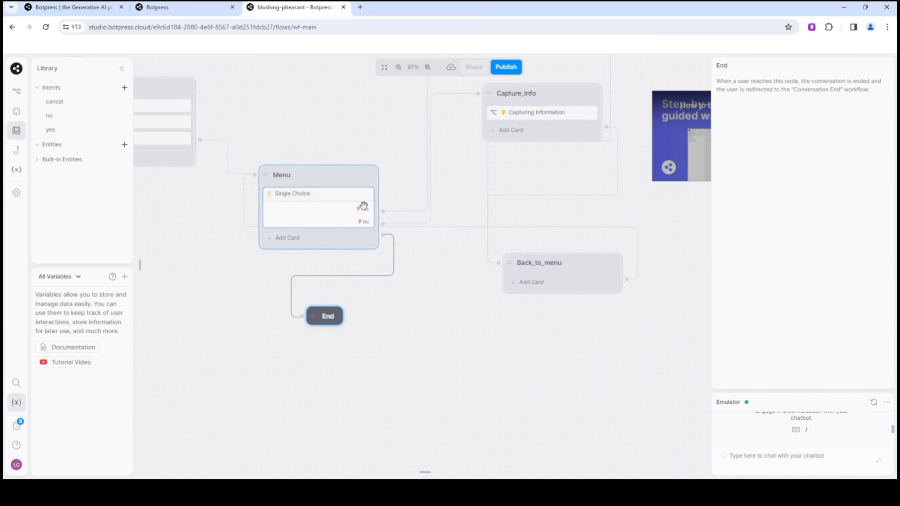
left_click(384, 213)
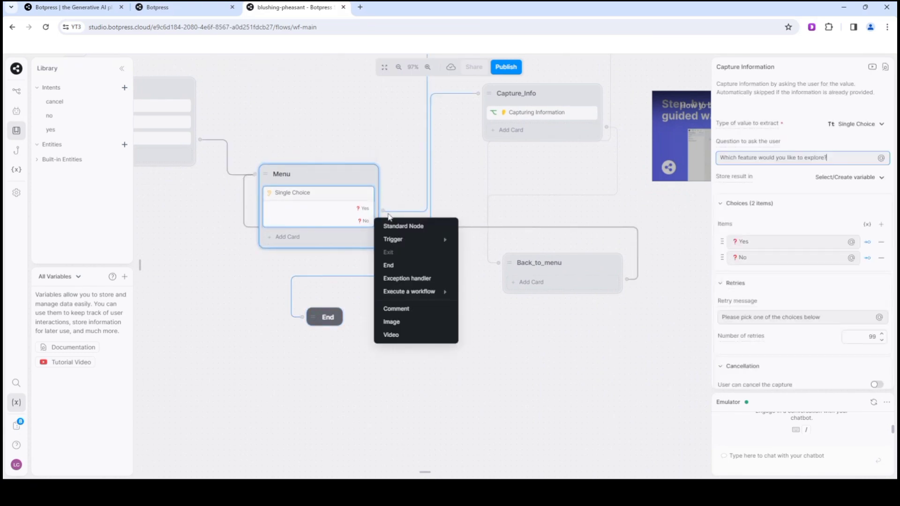
left_click(419, 232)
left_click_drag(385, 178, 635, 347)
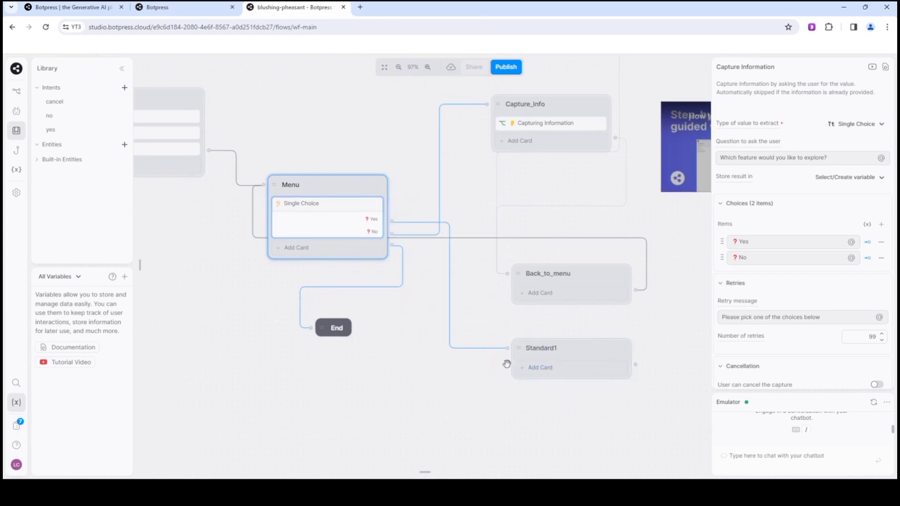
Browse the cards available for a node, including the message, Execute, Flow Logic, AI, Capture Information, Events, Agents and Utilities groups.
left_click(542, 368)
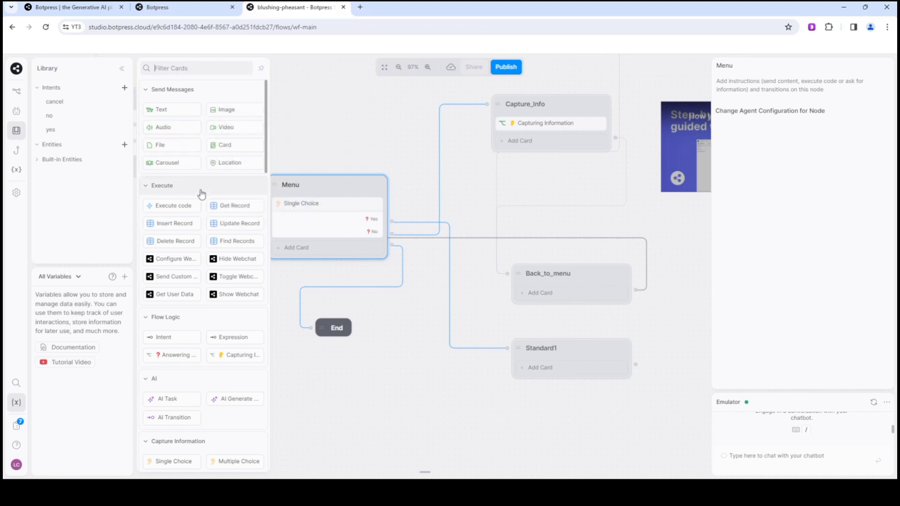
scroll(228, 173, "down", 5)
scroll(232, 180, "up", 4)
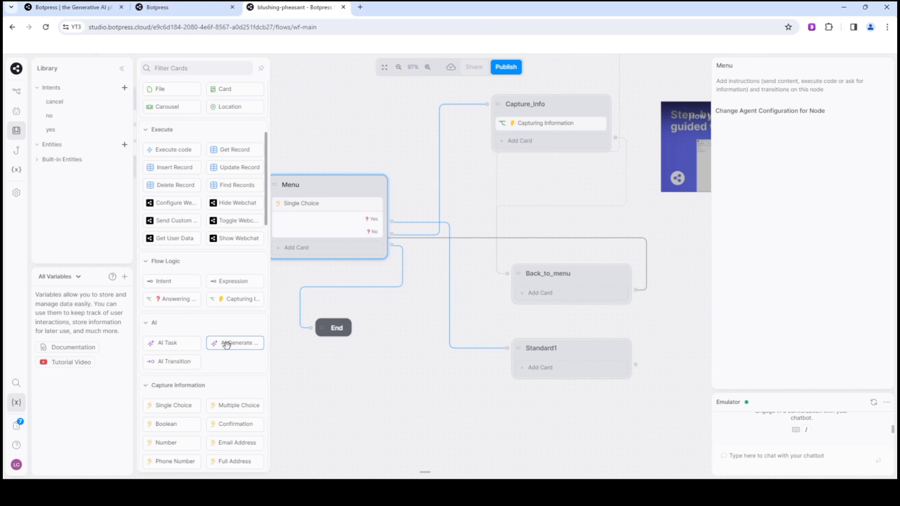
mouse_move(227, 344)
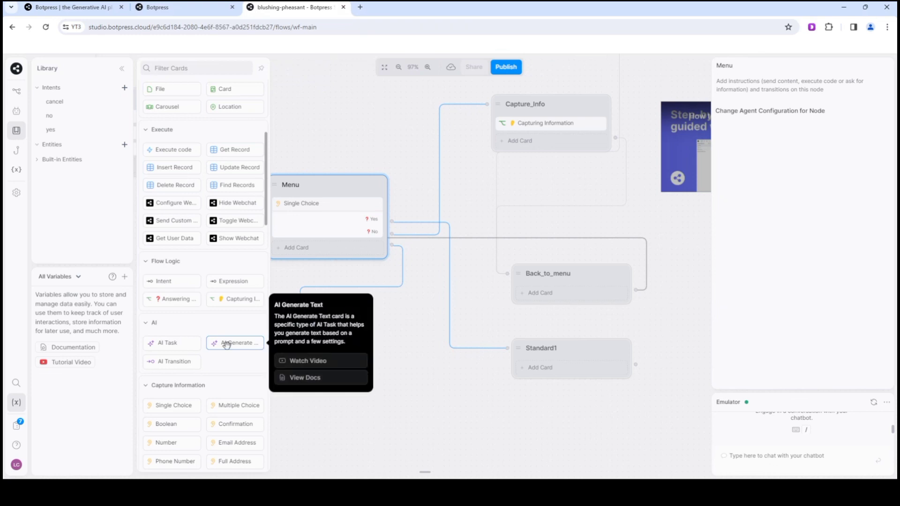
scroll(220, 342, "down", 1)
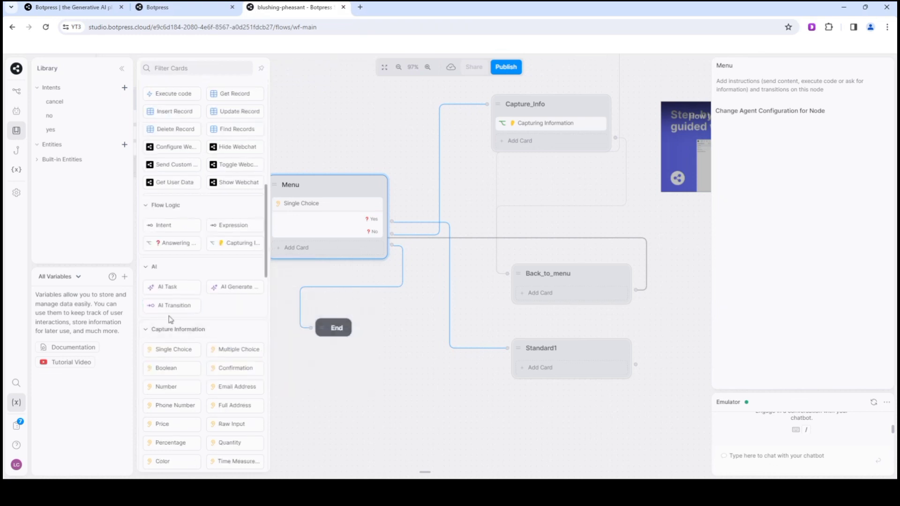
scroll(181, 292, "down", 3)
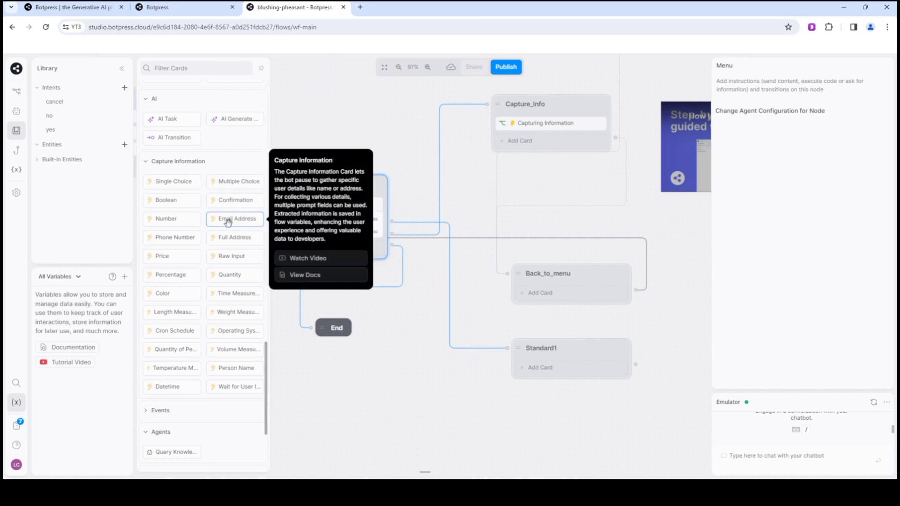
scroll(224, 220, "down", 1)
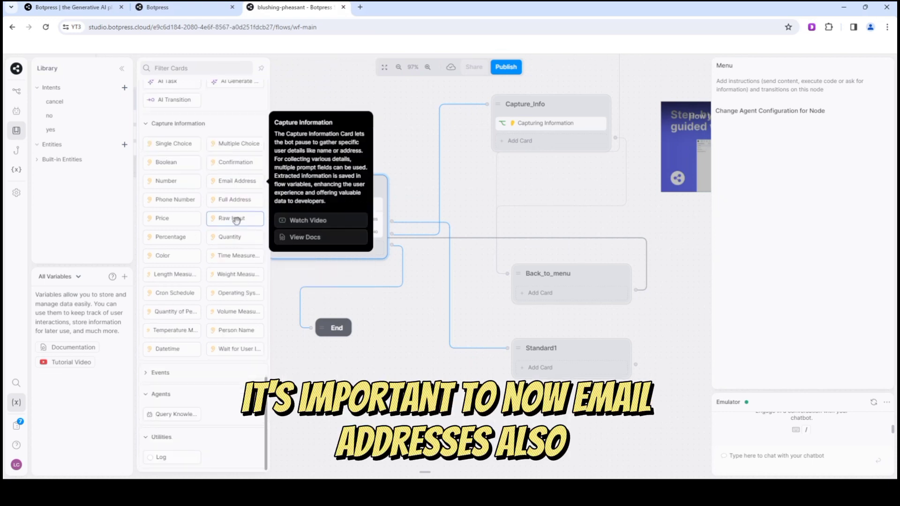
scroll(154, 370, "down", 1)
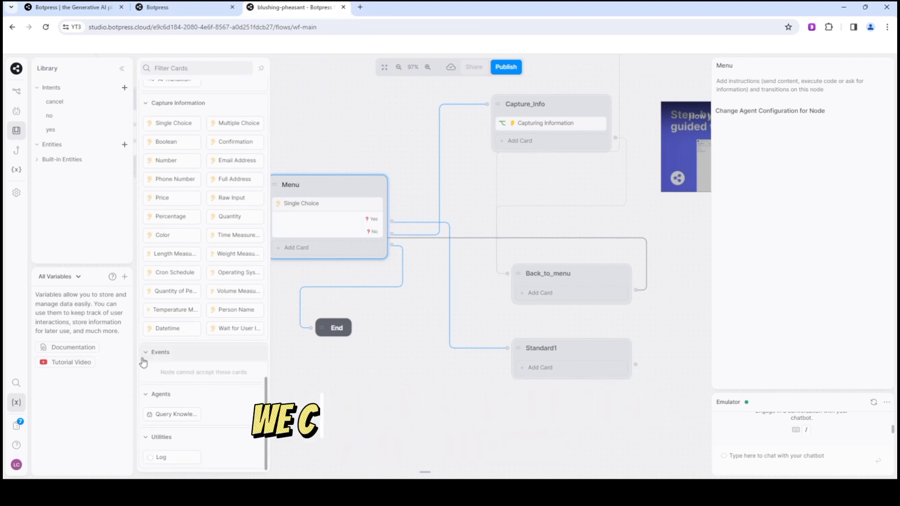
left_click(153, 390)
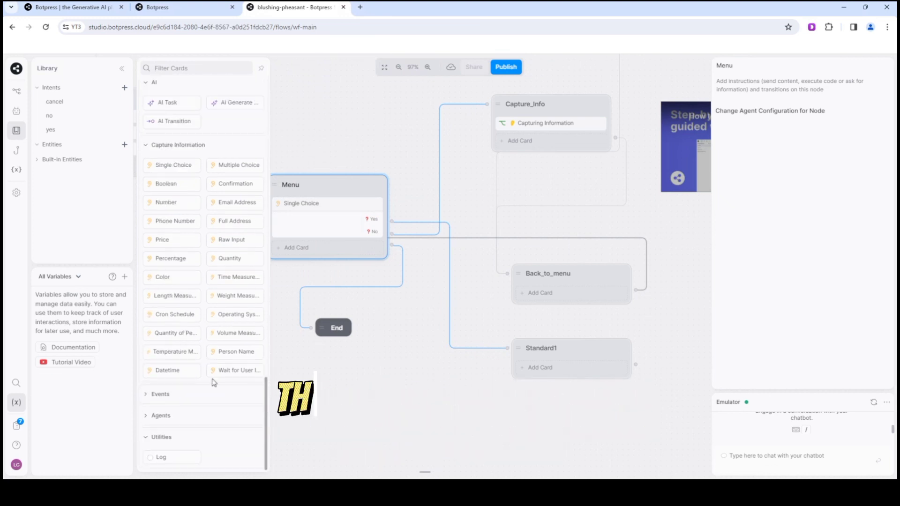
scroll(505, 398, "up", 5)
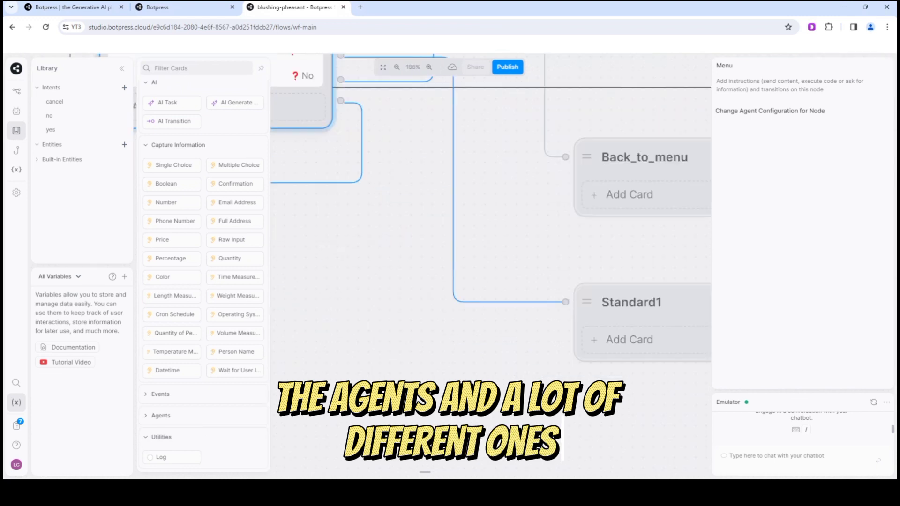
scroll(505, 380, "down", 7)
scroll(211, 225, "up", 10)
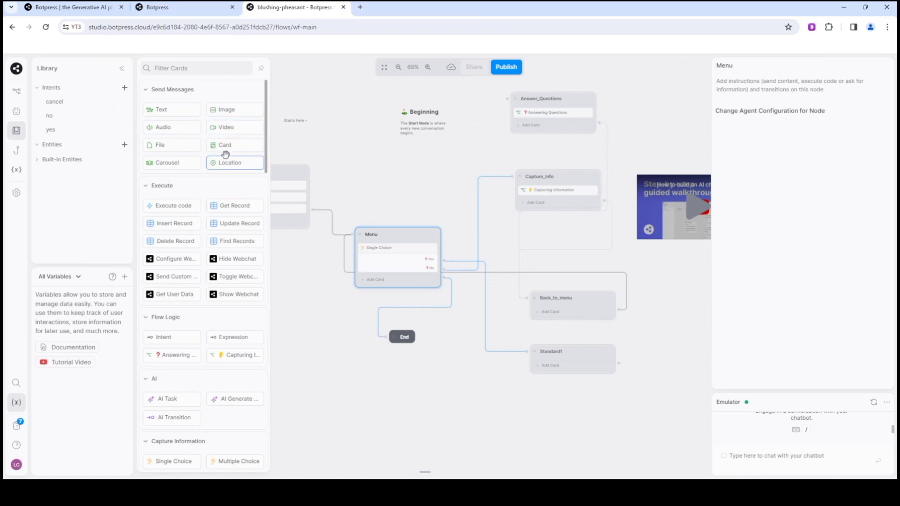
Add a Text message card to the Menu node and move it into the Standard1 node.
left_click_drag(189, 118, 370, 237)
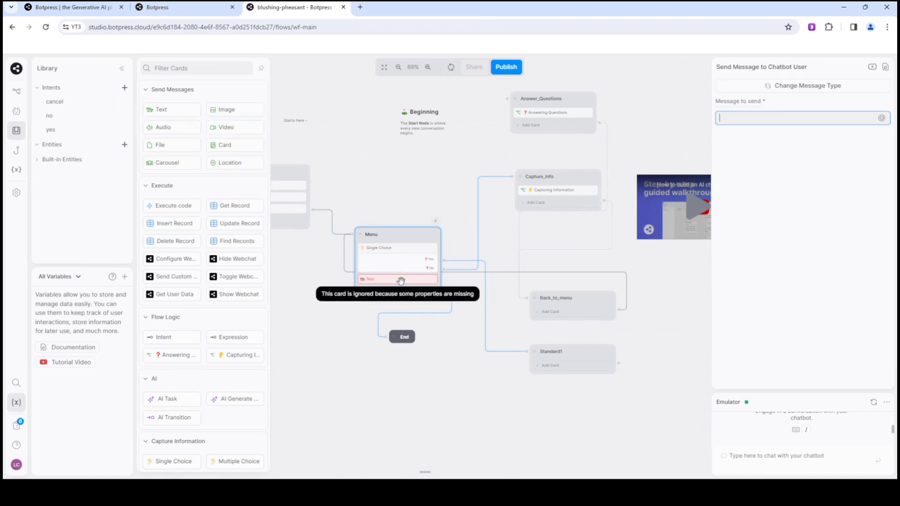
left_click_drag(404, 279, 568, 372)
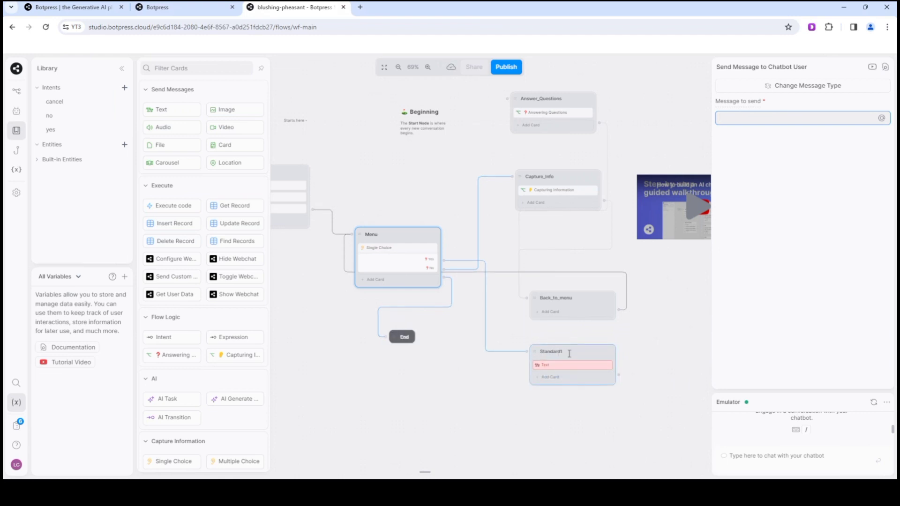
left_click(574, 350)
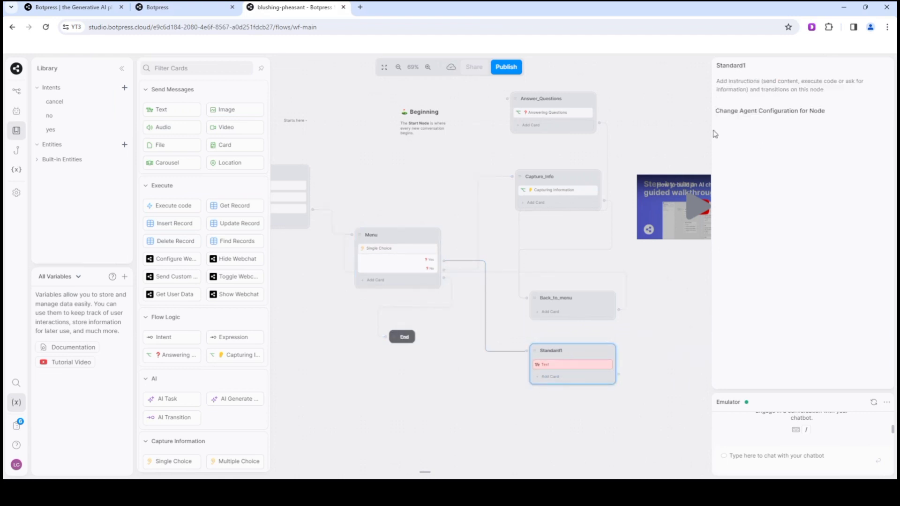
Inspect the Answer_Questions node's title and the settings of its Answering Questions workflow card.
scroll(488, 231, "up", 5)
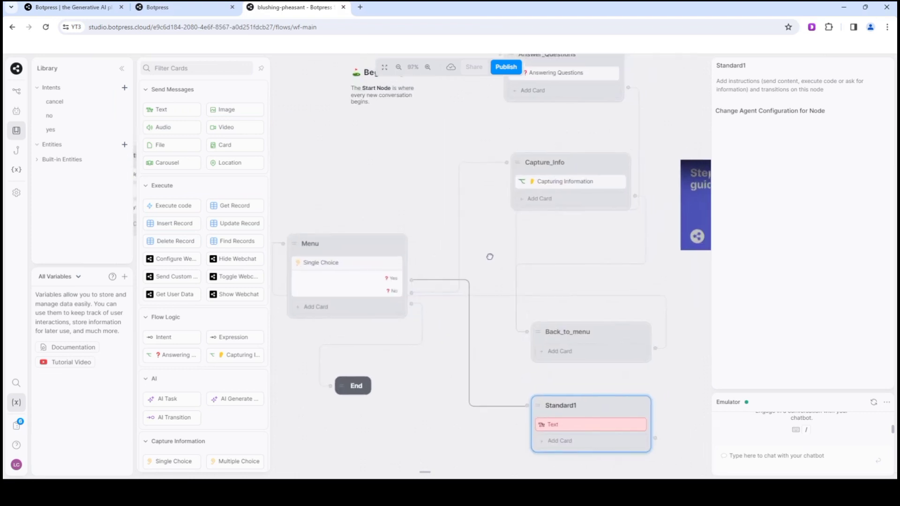
scroll(396, 238, "up", 5)
left_click(474, 219)
double_click(512, 176)
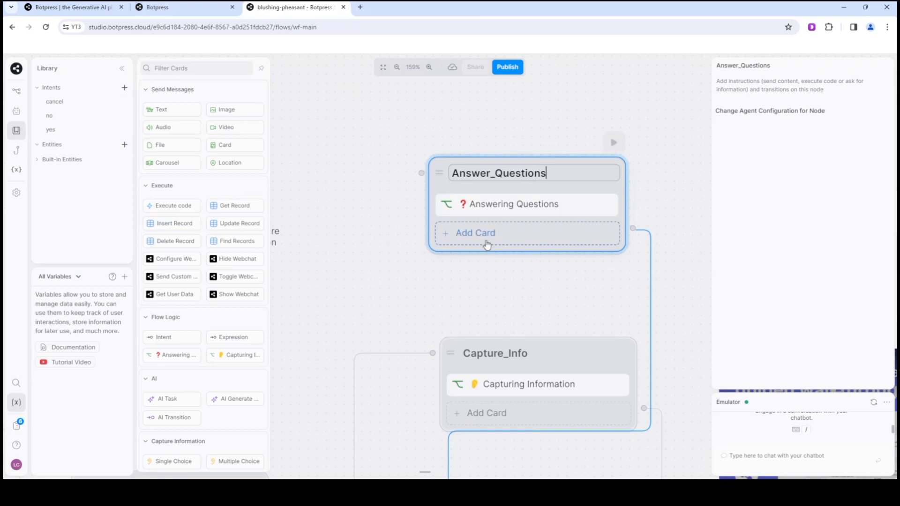
left_click(453, 197)
left_click(613, 172)
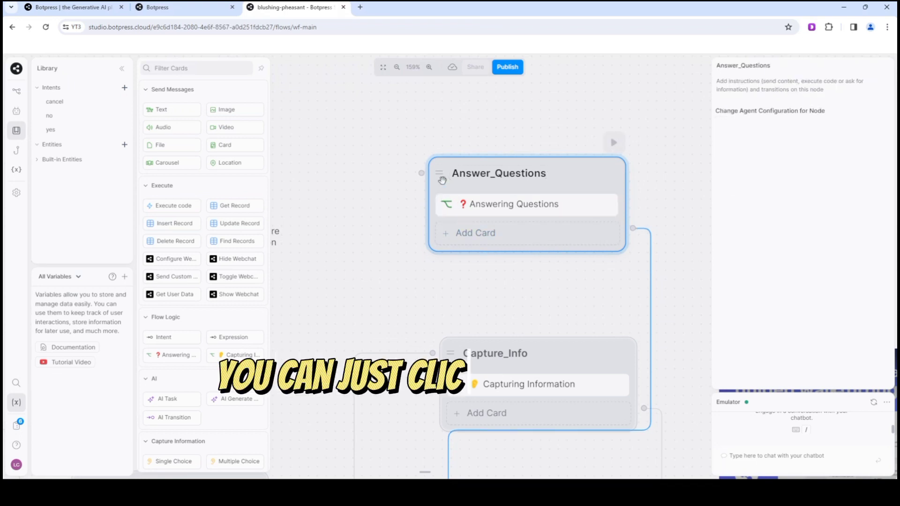
left_click(519, 207)
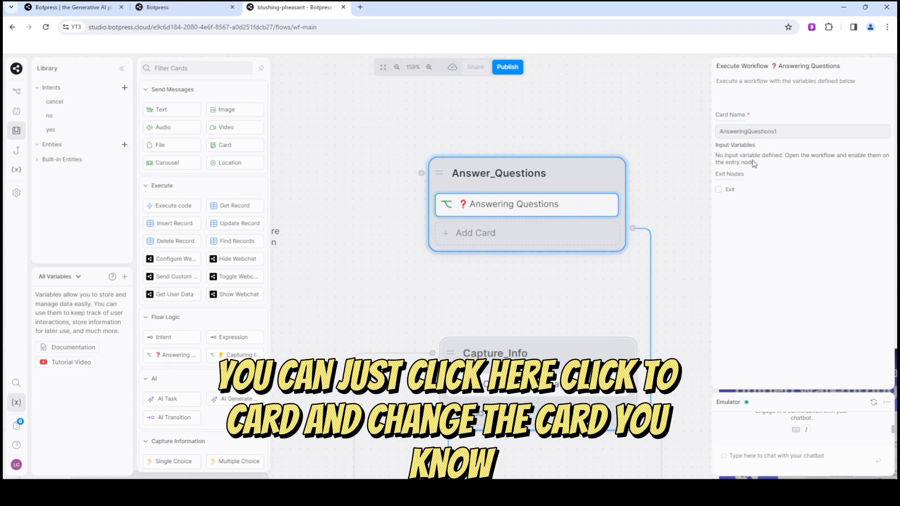
Add a Text message card to the Answer_Questions node below its Answering Questions card.
left_click(528, 238)
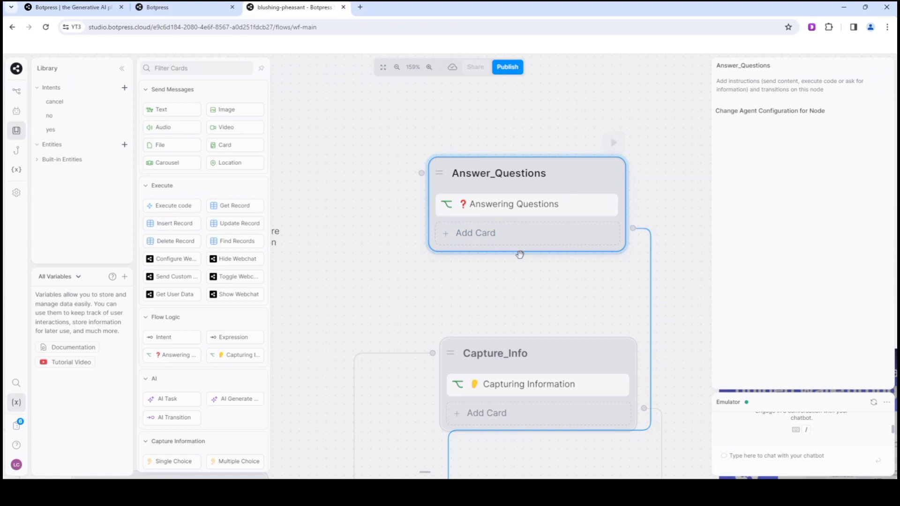
left_click(169, 110)
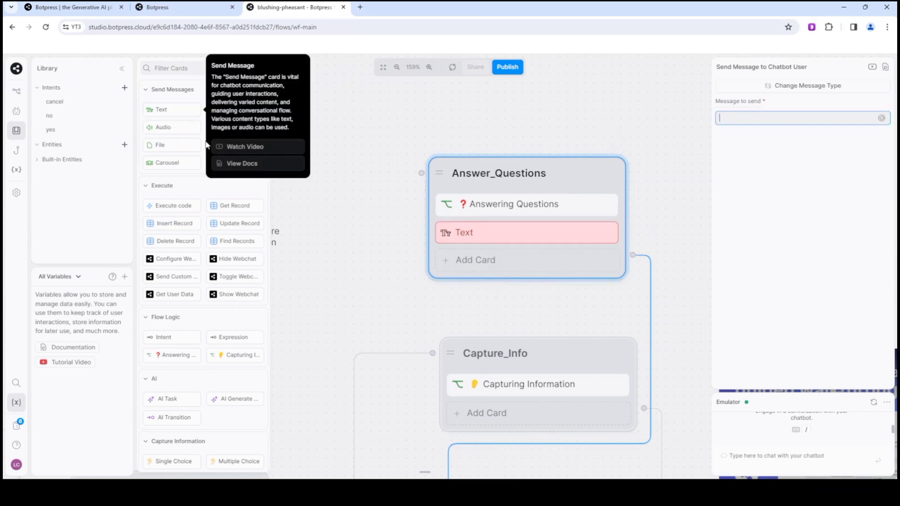
Inspect the Capture_Info node's Capturing Information workflow card and the cards that can be added to that node.
scroll(391, 241, "down", 8)
left_click_drag(386, 294, 449, 270)
scroll(451, 269, "up", 6)
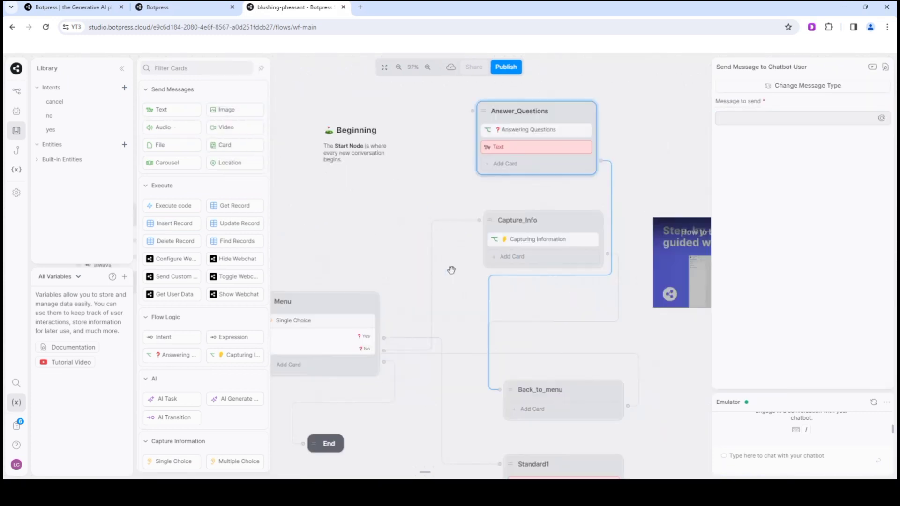
left_click(447, 281)
left_click_drag(401, 214, 294, 194)
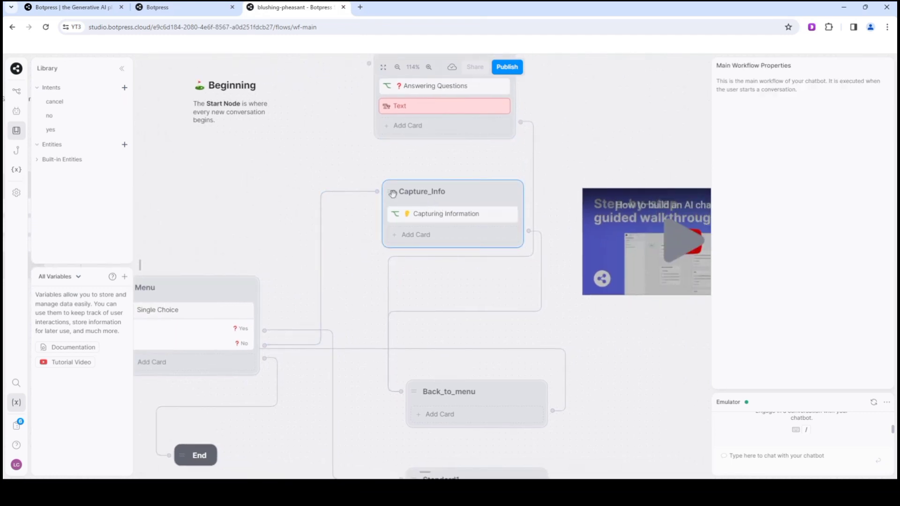
left_click(456, 213)
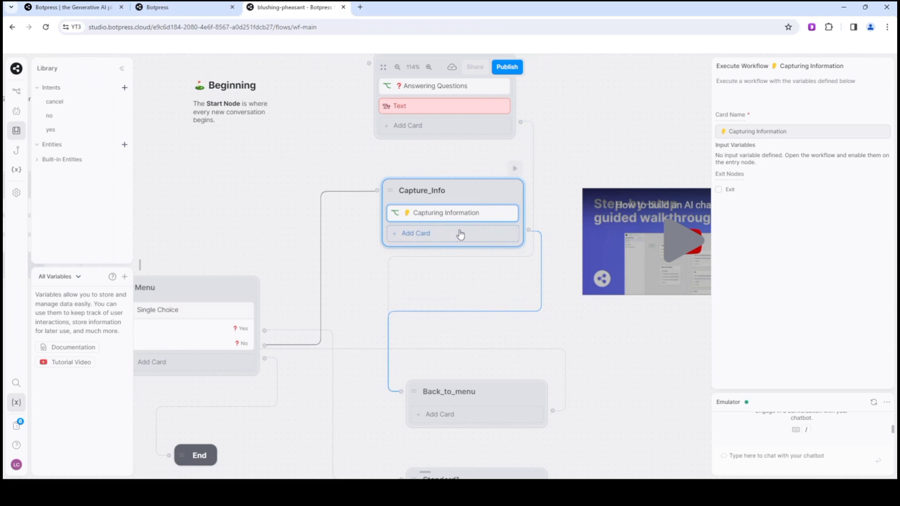
left_click(484, 236)
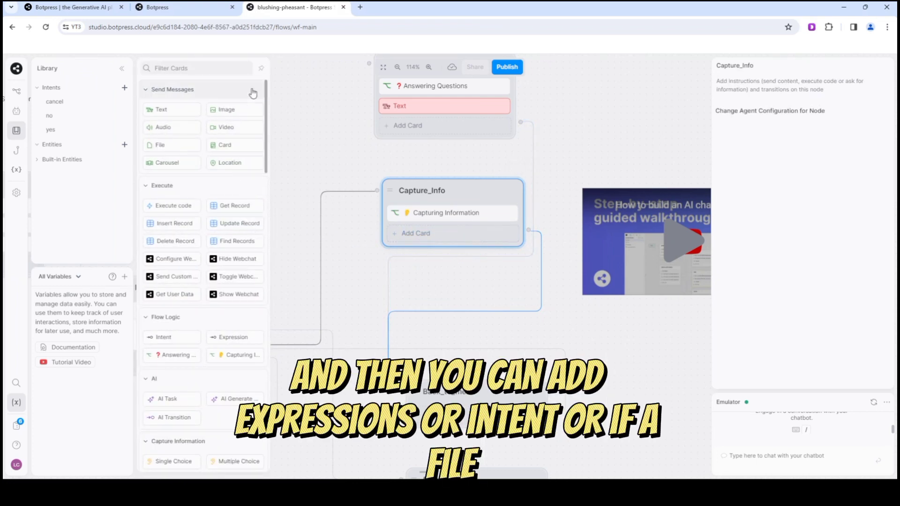
left_click(332, 118)
Publish the chatbot with its edited Main workflow.
scroll(345, 120, "down", 6)
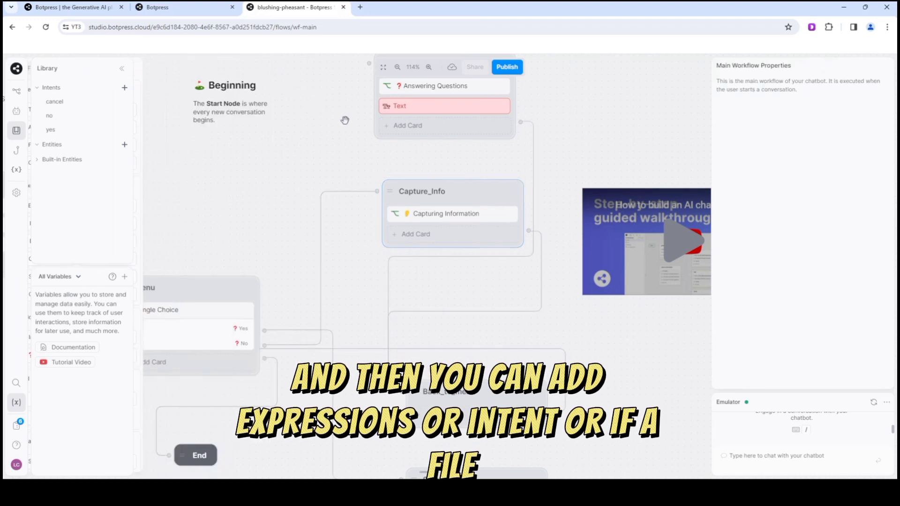
scroll(464, 253, "up", 5)
left_click_drag(336, 199, 636, 285)
scroll(455, 221, "down", 6)
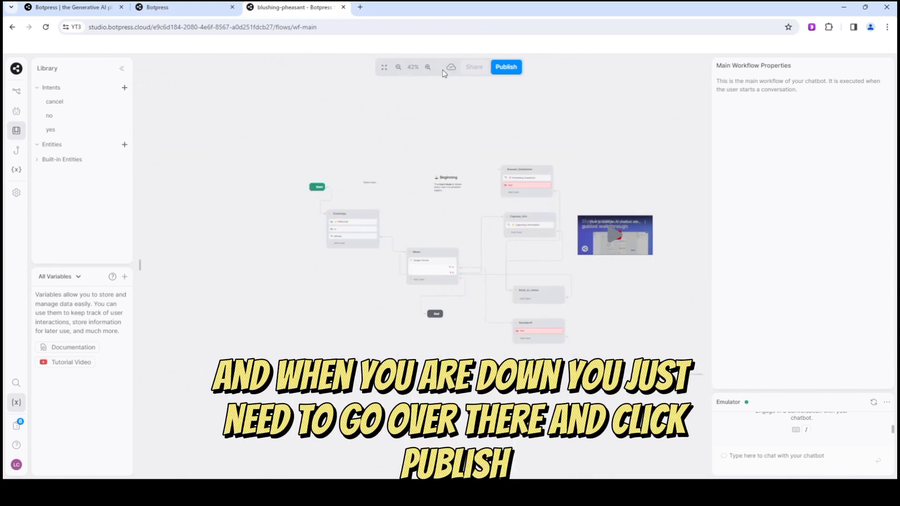
left_click(512, 67)
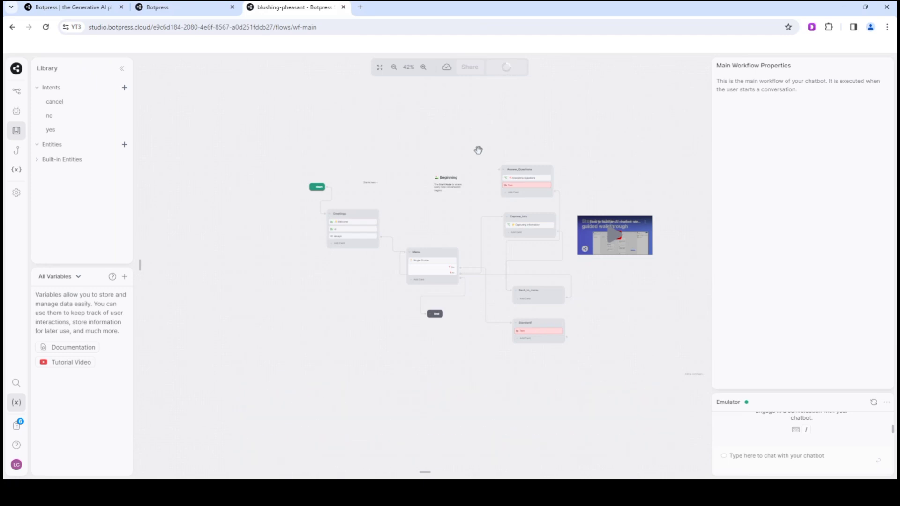
Examine the Main workflow's nodes and the embedded video on building an AI chatbot beside them.
scroll(497, 160, "up", 3)
left_click_drag(509, 151, 364, 109)
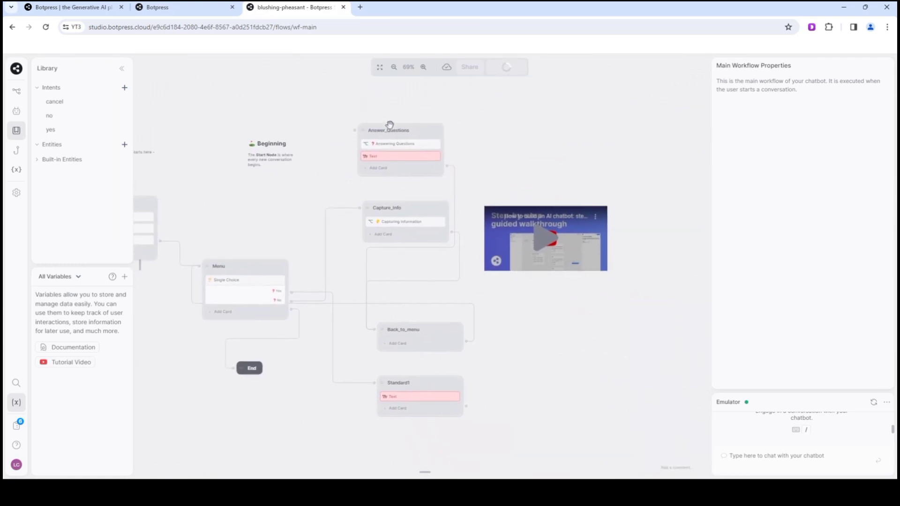
scroll(548, 235, "up", 5)
scroll(543, 224, "down", 8)
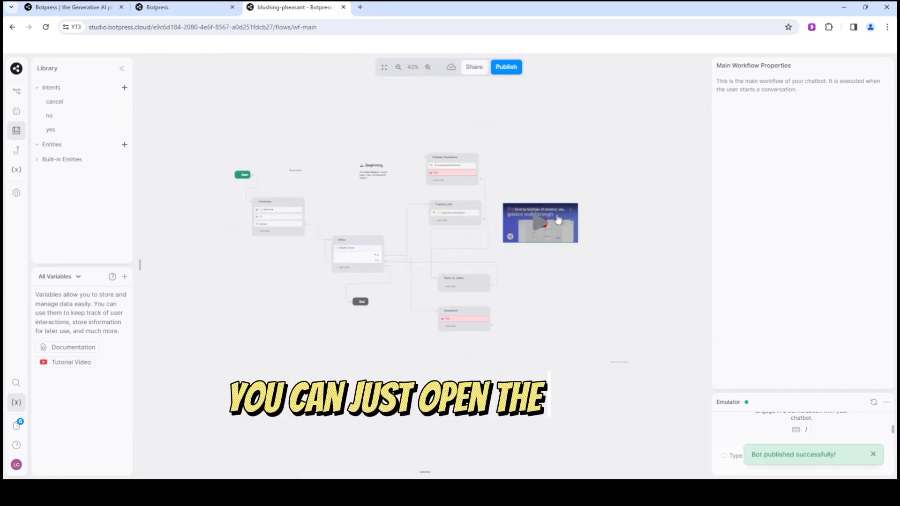
scroll(553, 220, "up", 6)
scroll(553, 219, "down", 5)
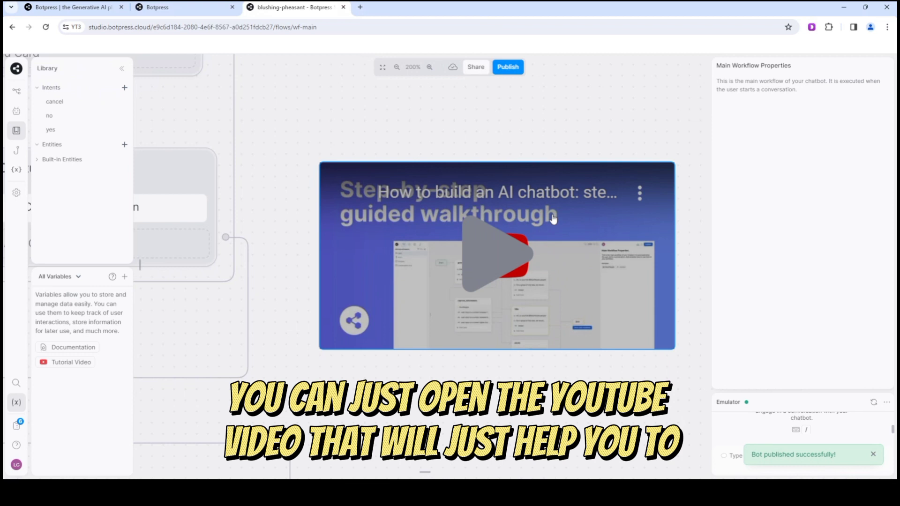
scroll(553, 220, "down", 5)
scroll(448, 197, "up", 6)
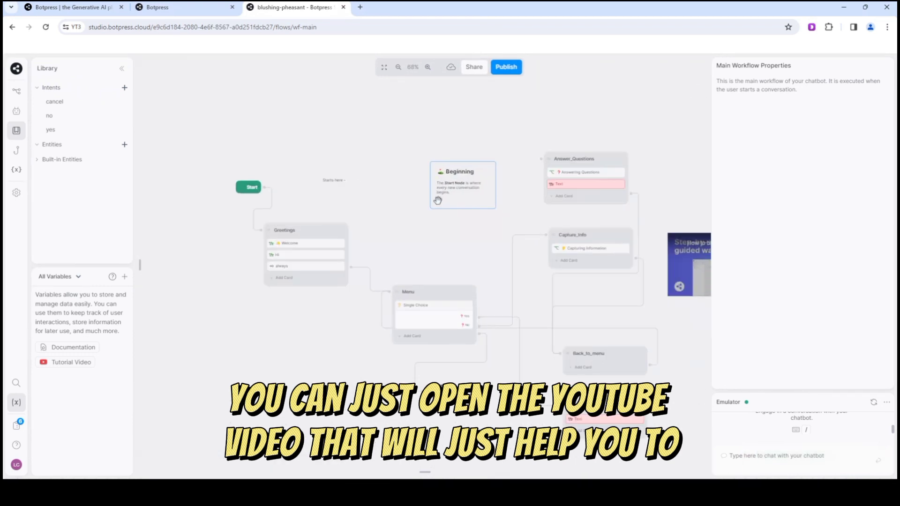
left_click_drag(409, 175, 391, 196)
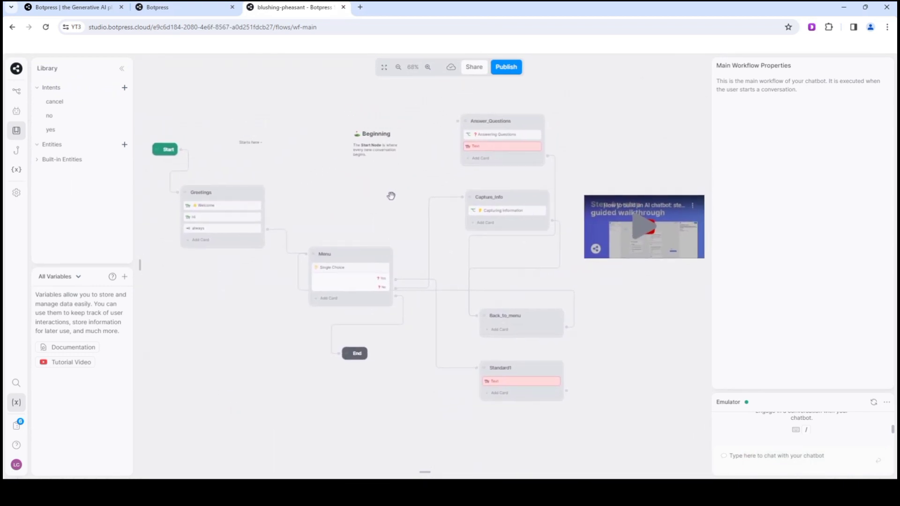
scroll(402, 208, "down", 5)
scroll(403, 208, "up", 6)
scroll(403, 207, "down", 5)
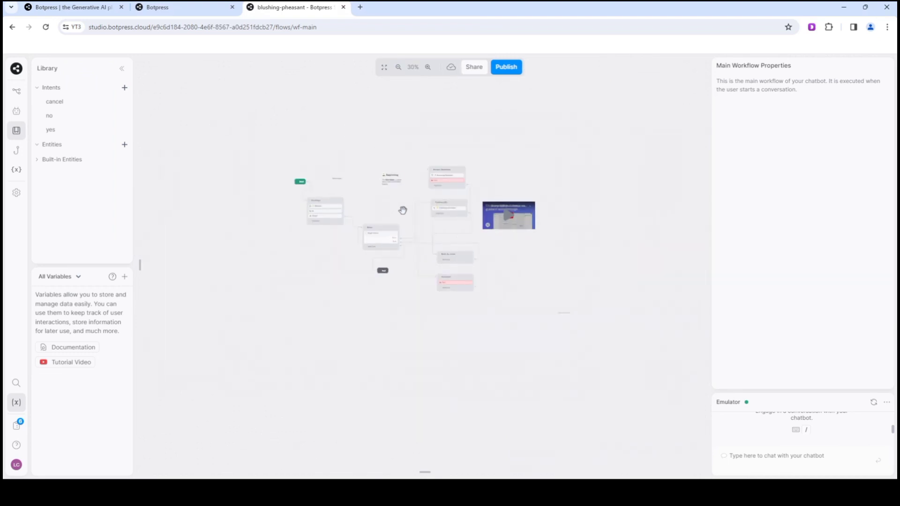
scroll(403, 208, "up", 5)
scroll(402, 209, "down", 2)
left_click_drag(404, 208, 387, 231)
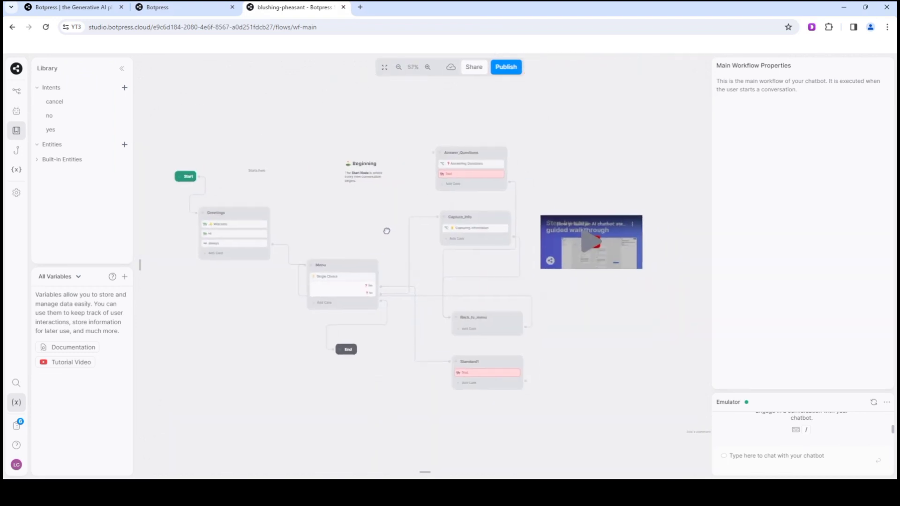
scroll(371, 223, "up", 3)
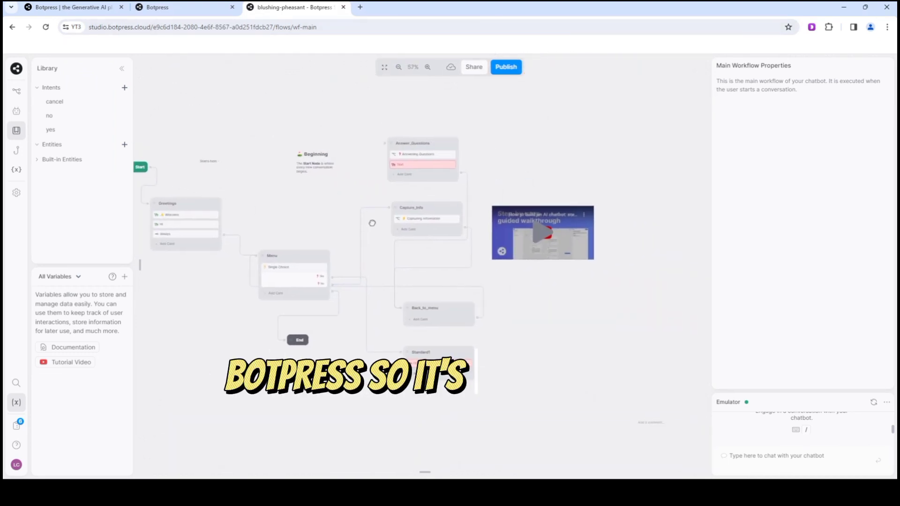
scroll(356, 209, "down", 5)
left_click_drag(328, 211, 349, 213)
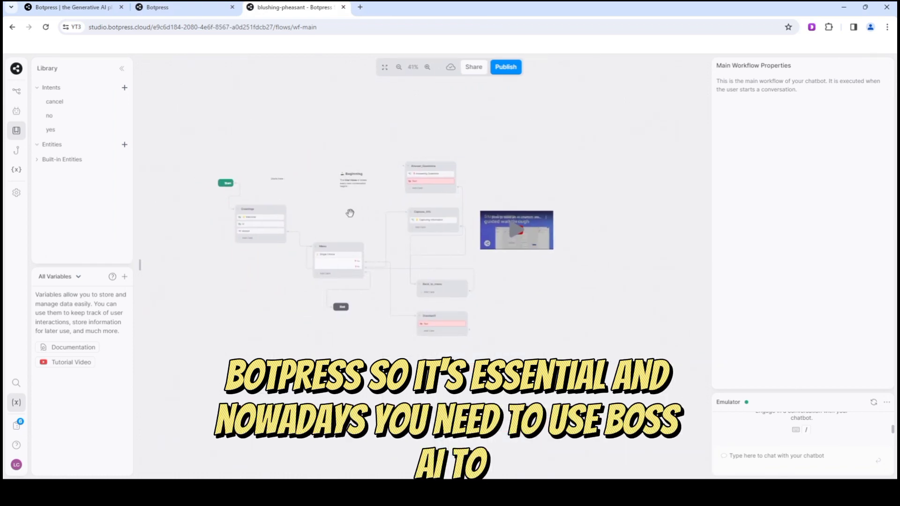
scroll(350, 213, "up", 2)
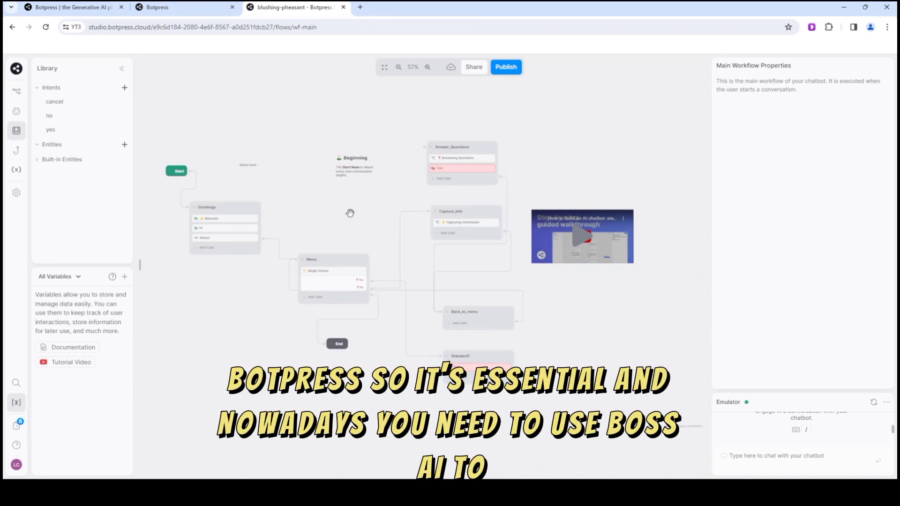
scroll(350, 213, "up", 2)
scroll(350, 213, "down", 2)
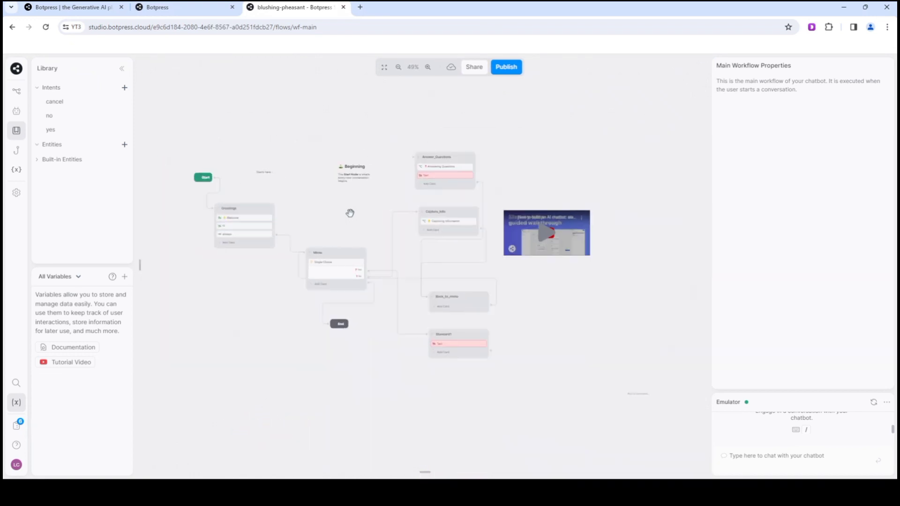